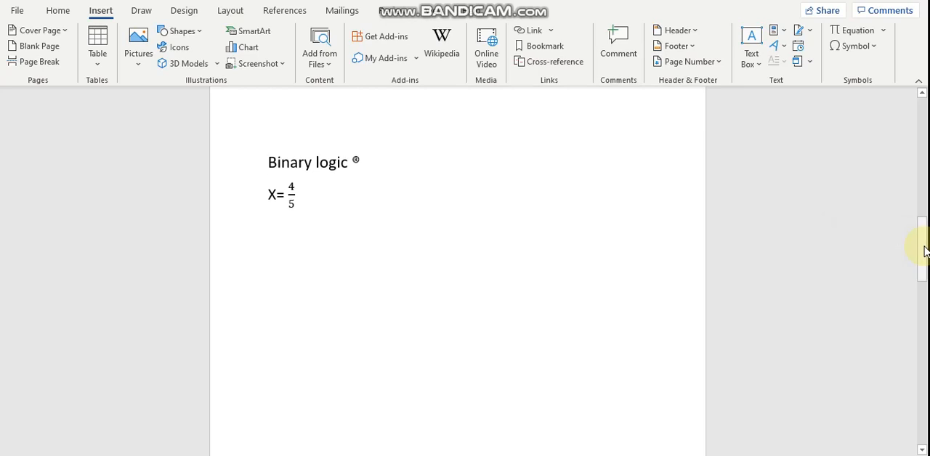
Insert a copyright sign © at the cursor from the full symbol set, using the normal text font.
left_click_drag(925, 250, 925, 249)
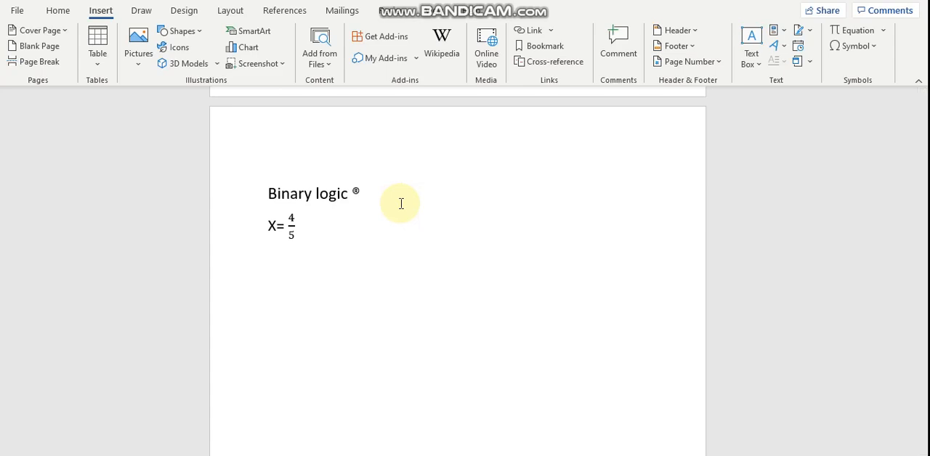
left_click(875, 46)
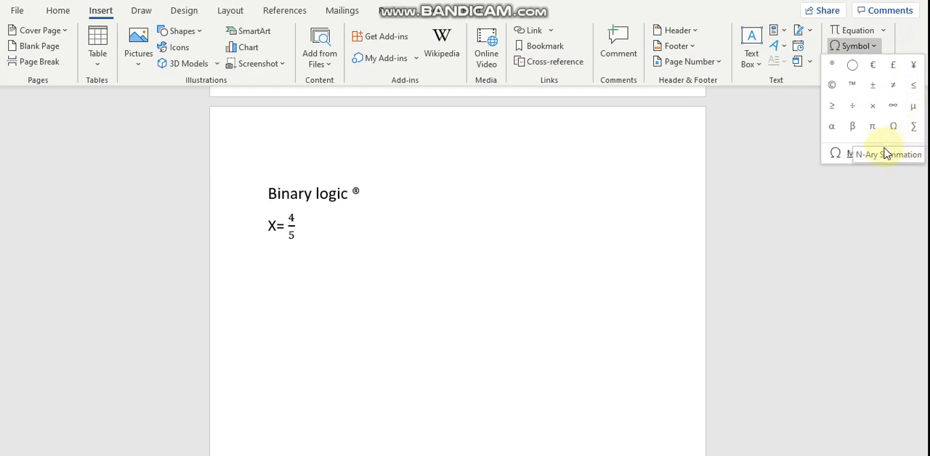
left_click(848, 154)
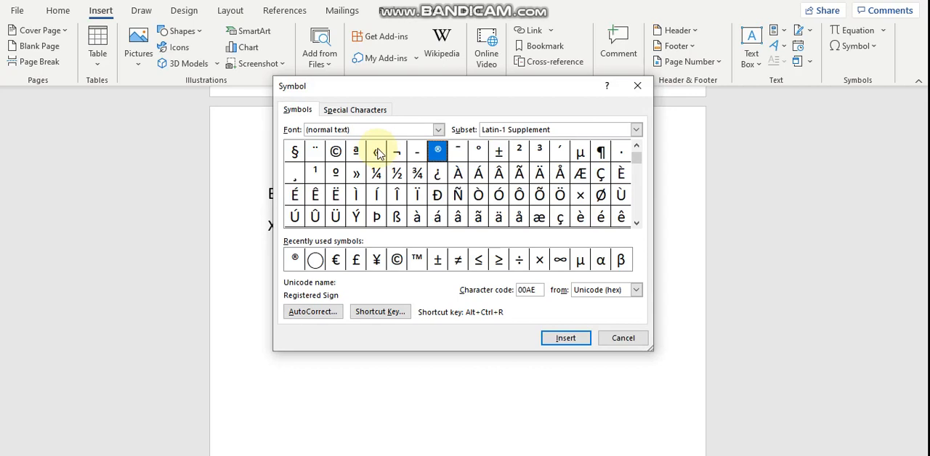
left_click(439, 131)
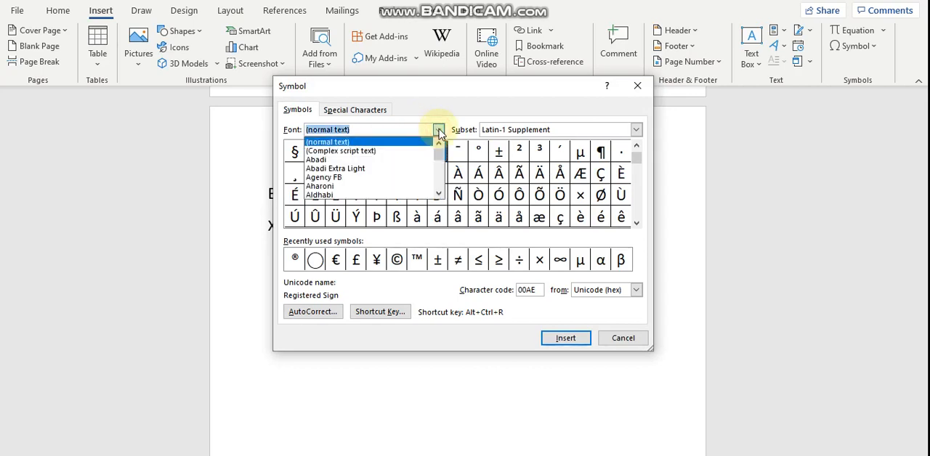
left_click(401, 151)
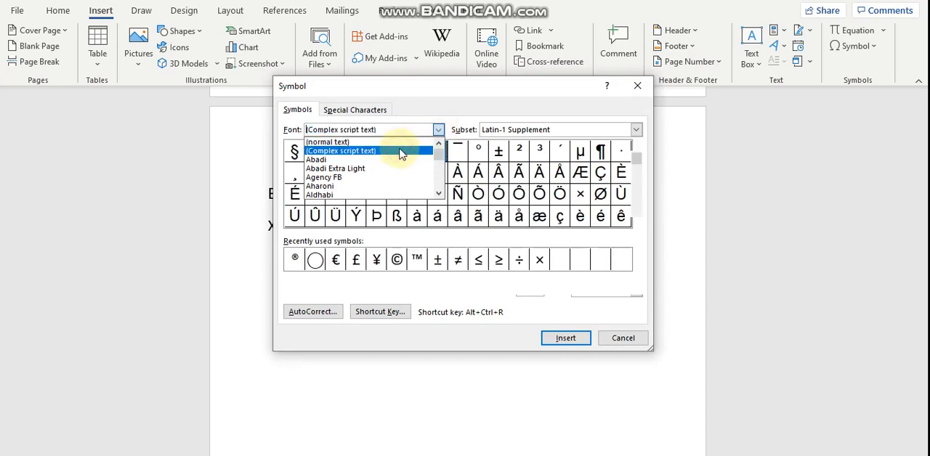
left_click(439, 131)
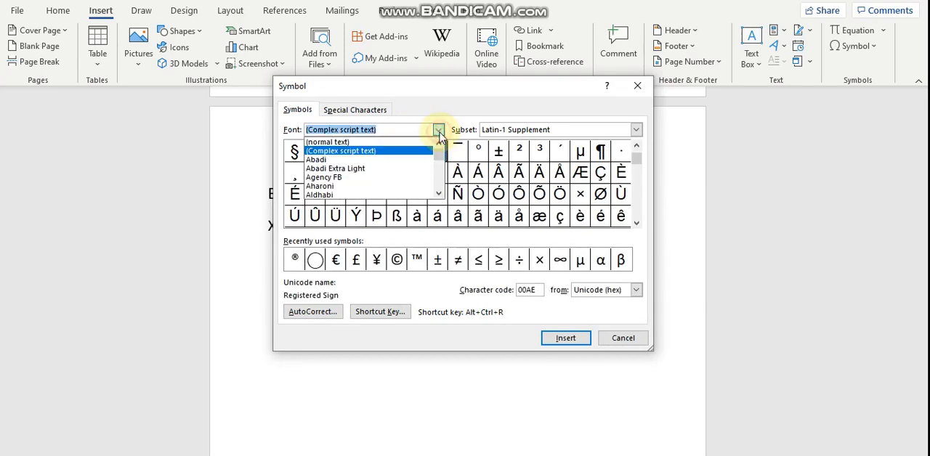
left_click(399, 142)
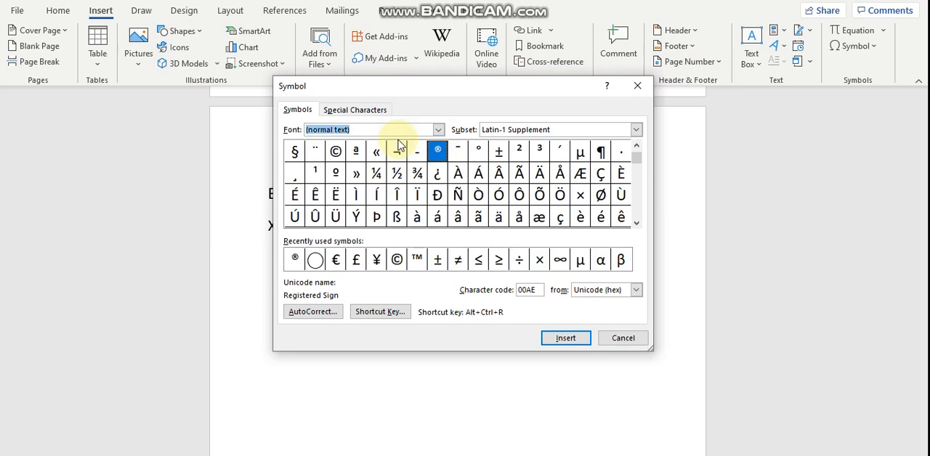
left_click(396, 260)
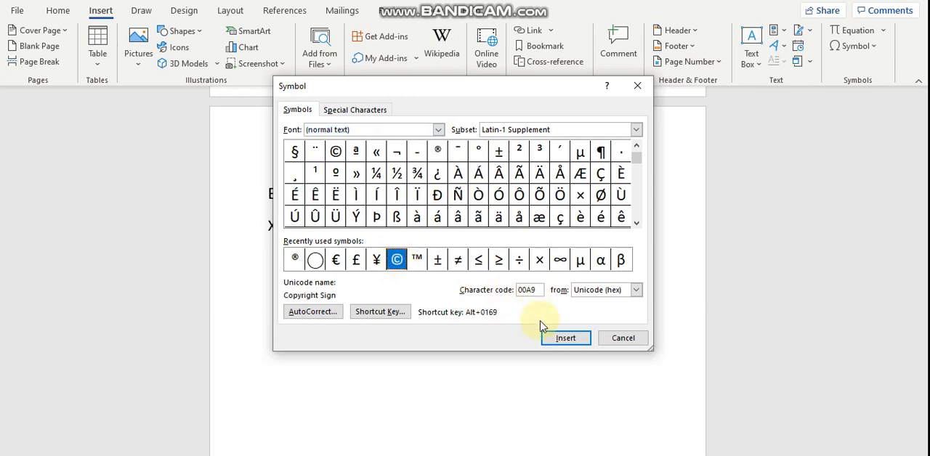
left_click(555, 339)
left_click(555, 339)
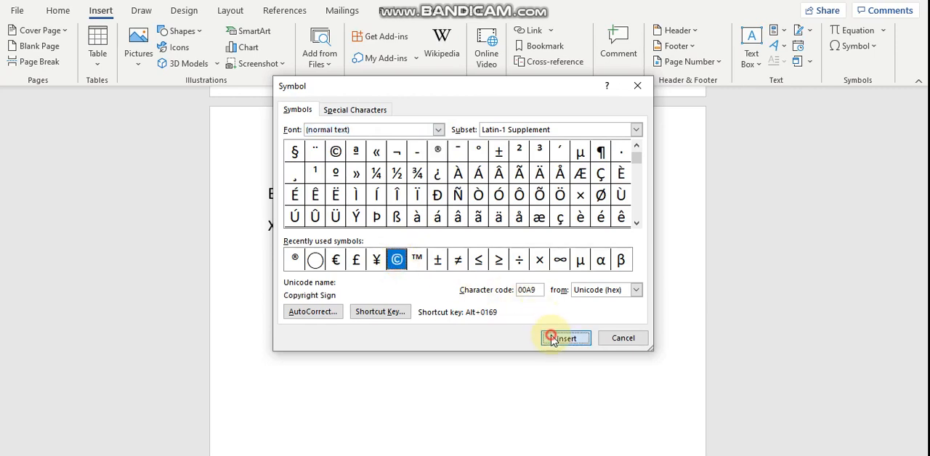
Move the Symbol dialog off the text, close it, and add an empty line below "Binary logic ®".
left_click_drag(452, 88, 590, 103)
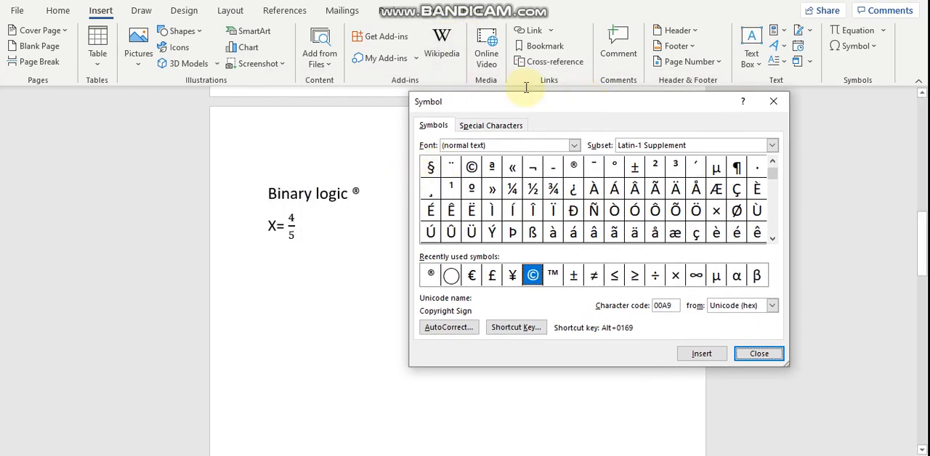
mouse_move(524, 103)
left_mouse_down()
mouse_move(448, 199)
mouse_move(500, 222)
mouse_move(523, 97)
left_mouse_up()
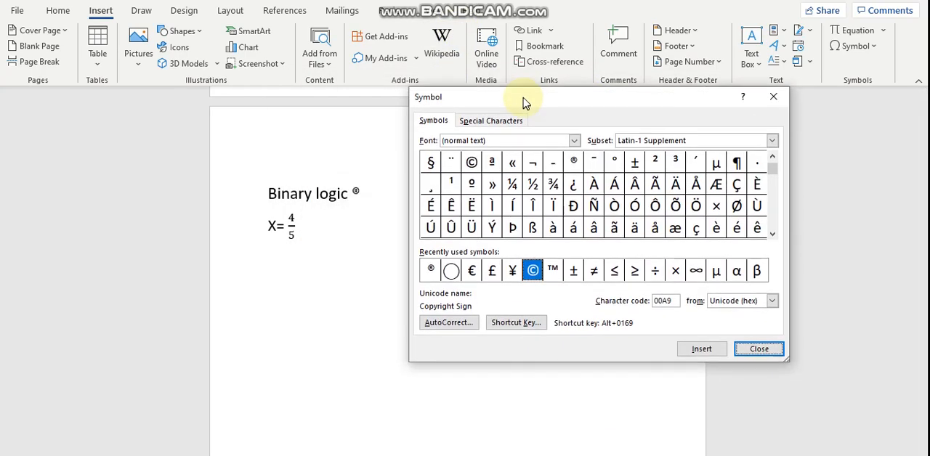
left_click(364, 196)
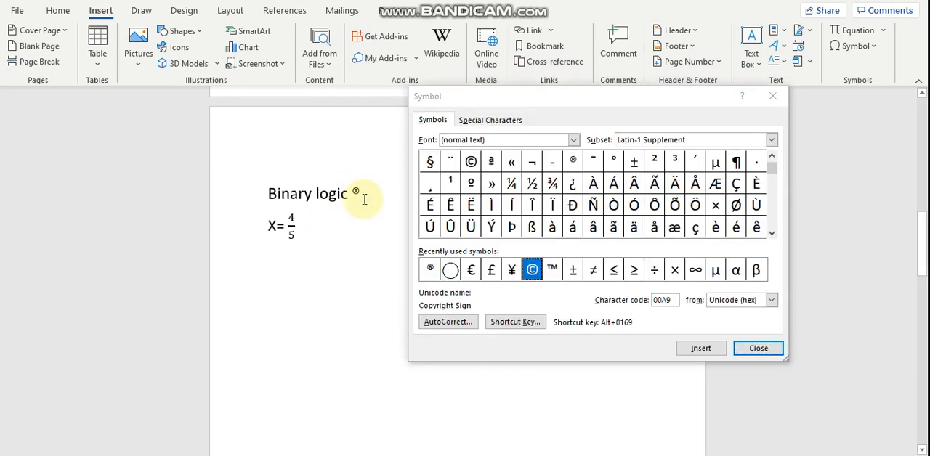
left_click(760, 348)
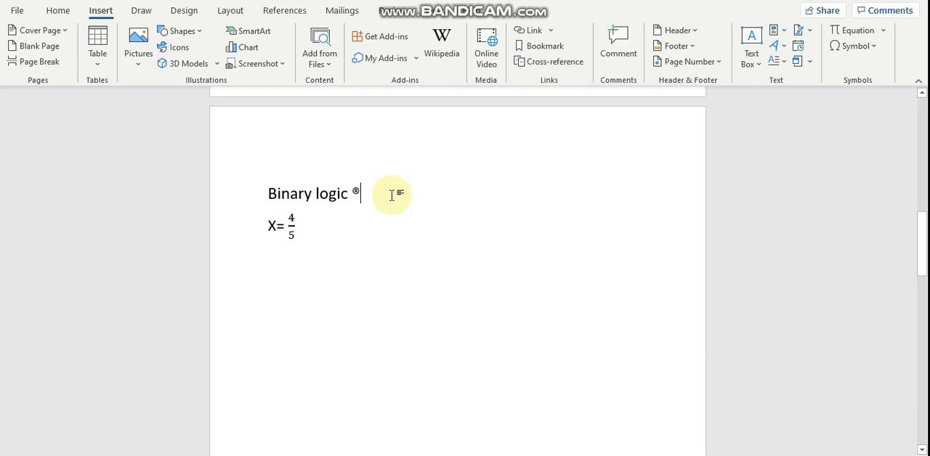
key("Return")
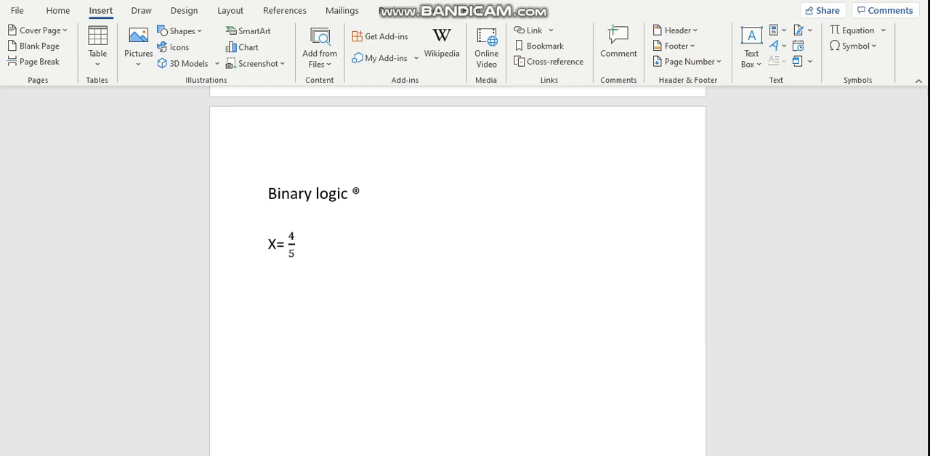
Insert the © and ® symbols on the empty line below "Binary logic ®".
left_click(846, 45)
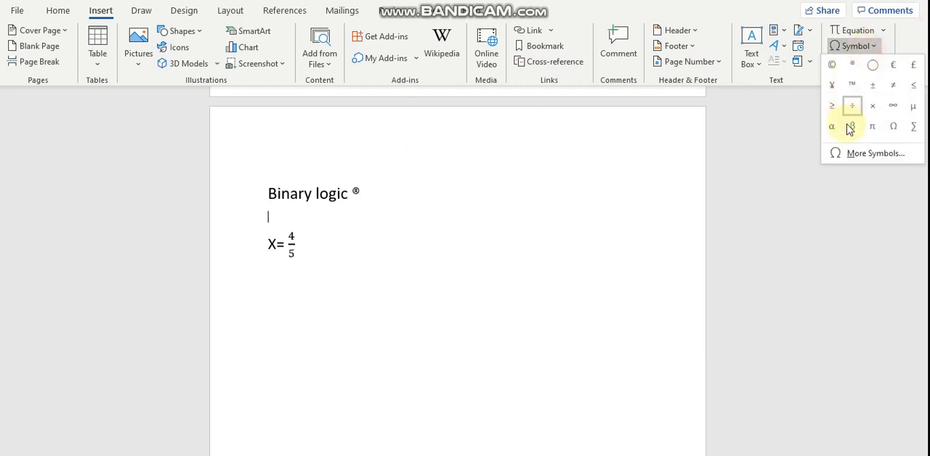
left_click(851, 154)
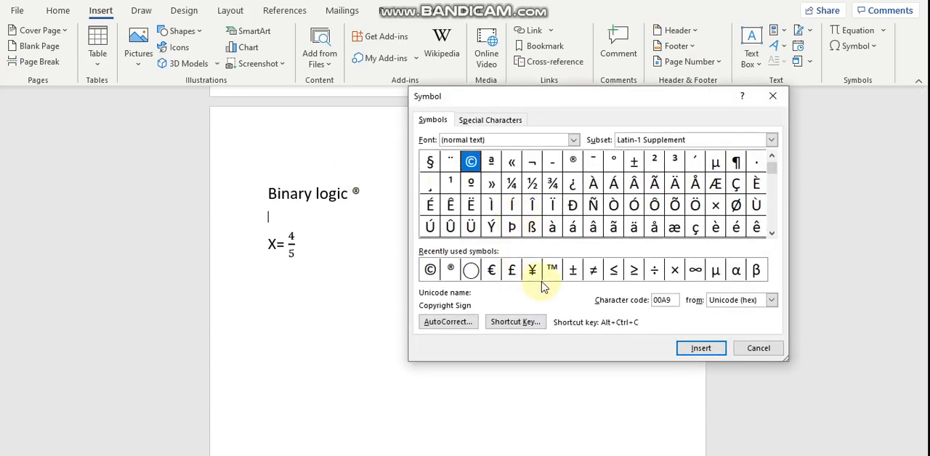
left_click(430, 270)
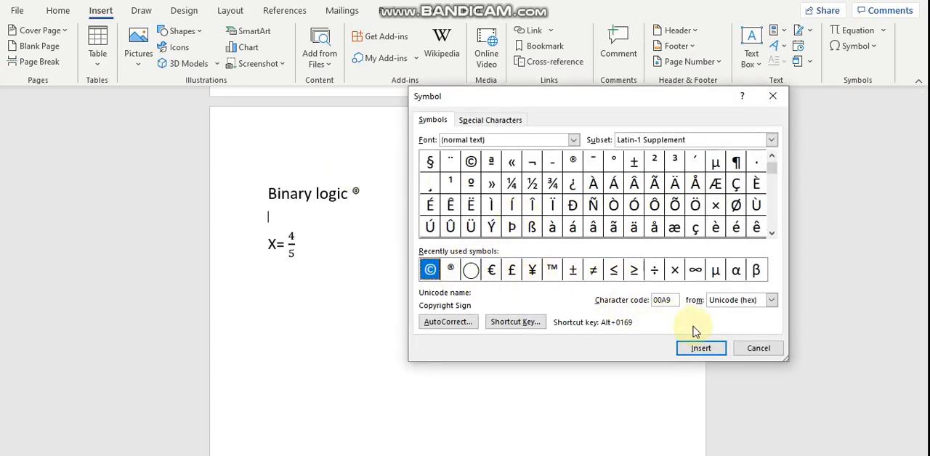
left_click(700, 349)
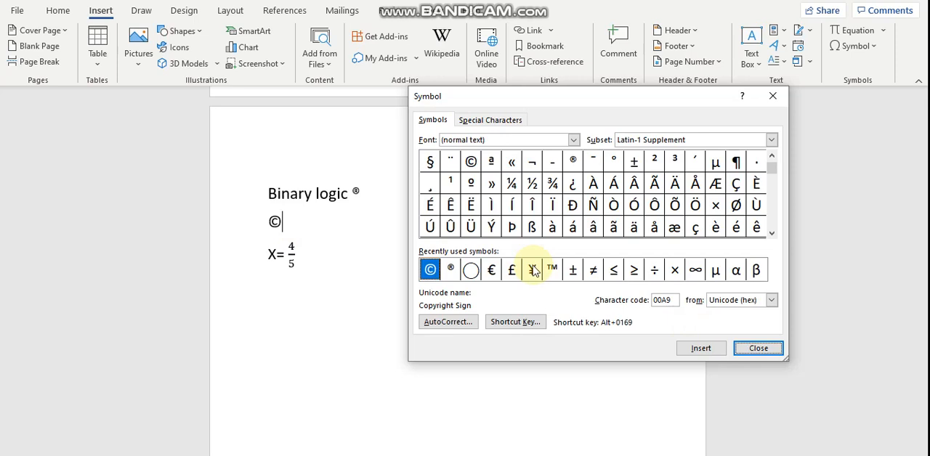
left_click(451, 270)
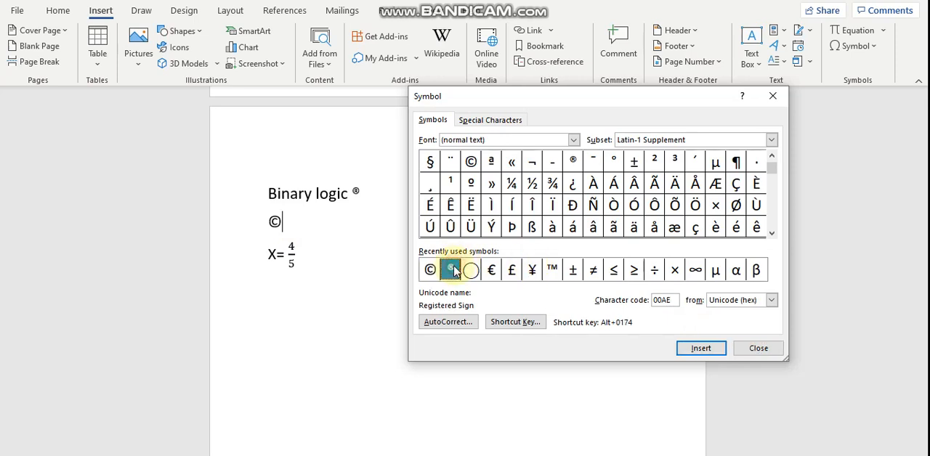
left_click(705, 350)
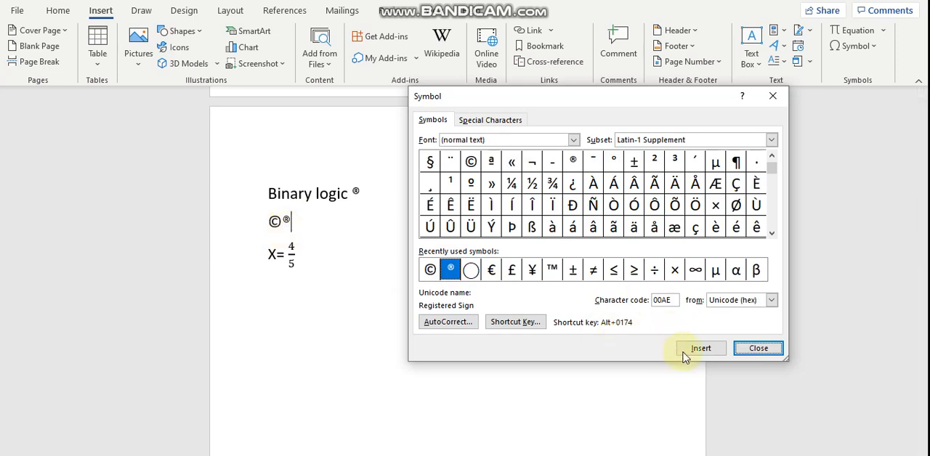
left_click(758, 349)
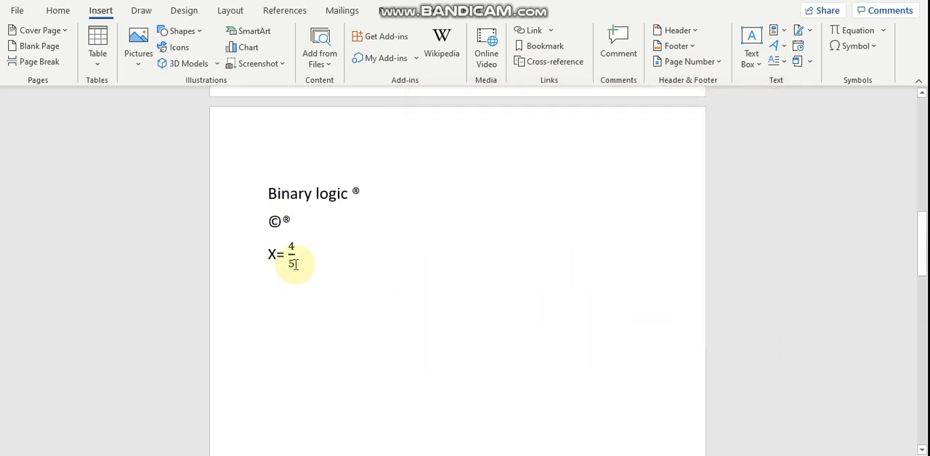
Add the text "x=" one tab after the existing X= 4/5 fraction, on the same line.
left_click(265, 252)
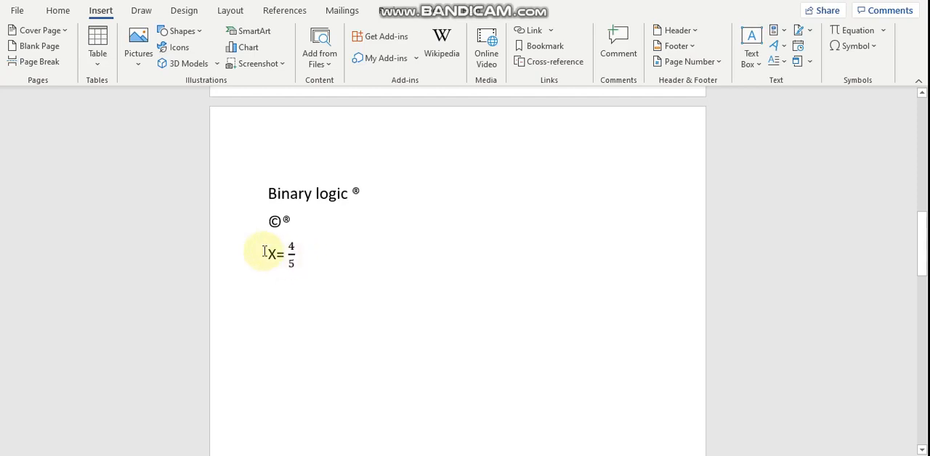
left_click_drag(264, 253, 311, 267)
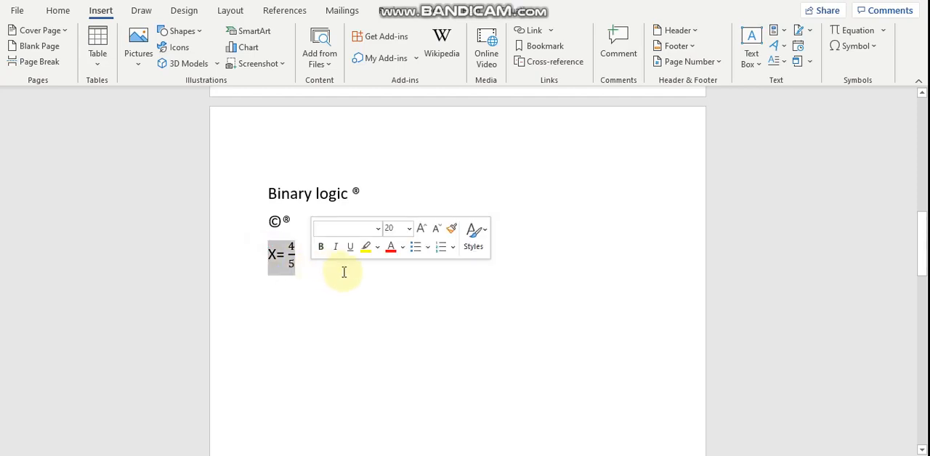
left_click(320, 273)
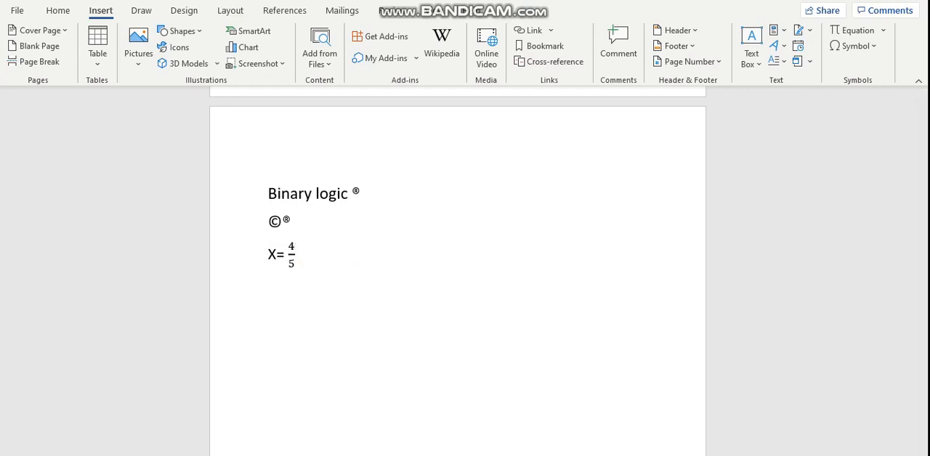
key("Tab")
type("c")
key("BackSpace")
type("x=5/4")
key("BackSpace")
key("BackSpace")
key("BackSpace")
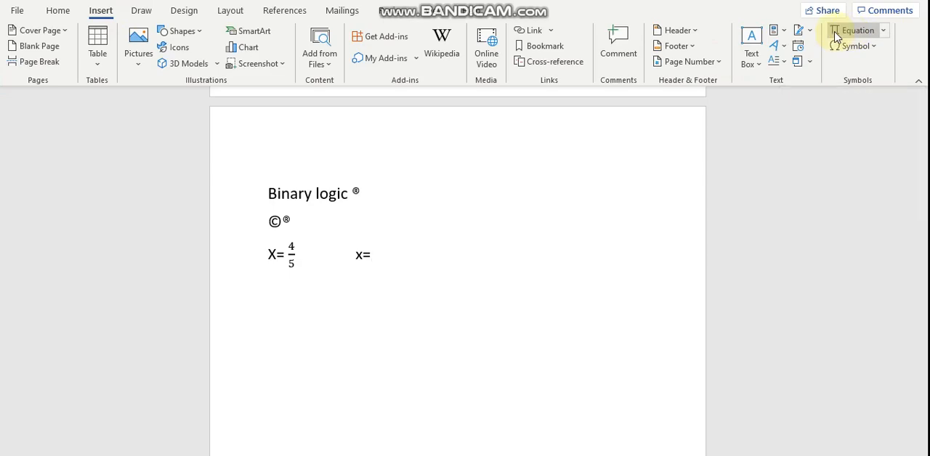
Insert an equation after "x=" holding a stacked fraction with numerator 4 and denominator 5.
left_click(869, 32)
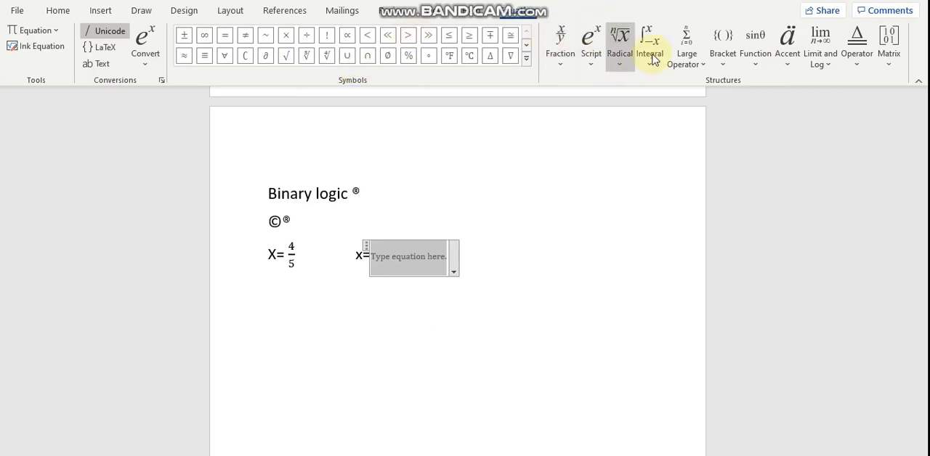
left_click(561, 55)
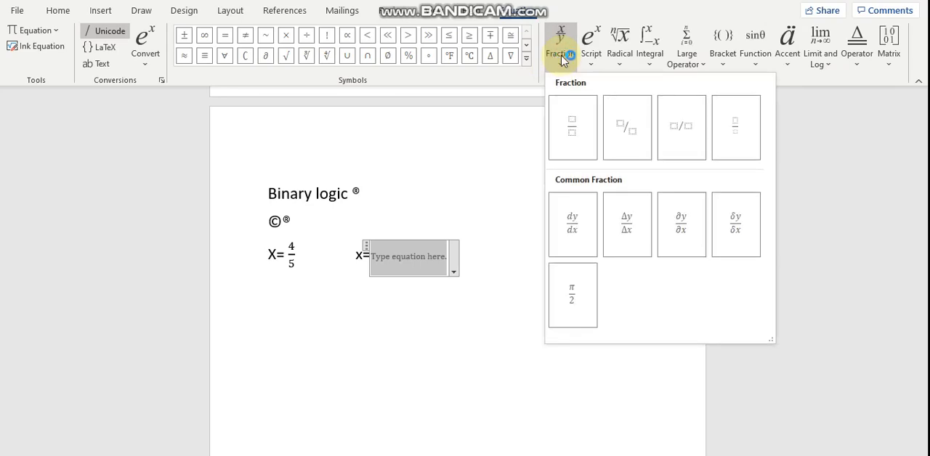
left_click(574, 128)
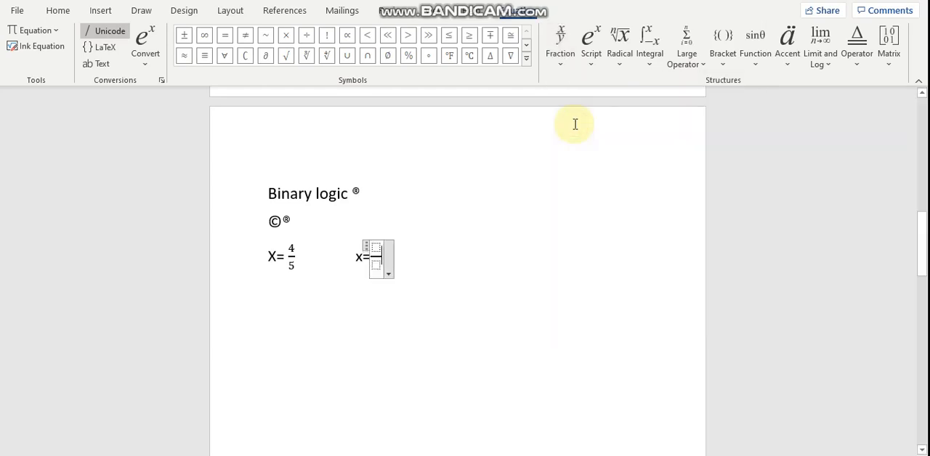
key("Down")
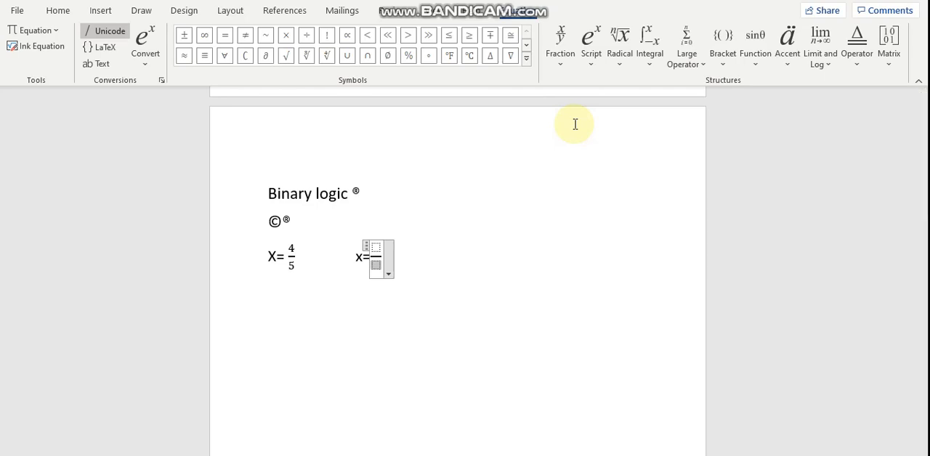
type("5")
key("Up")
type("4")
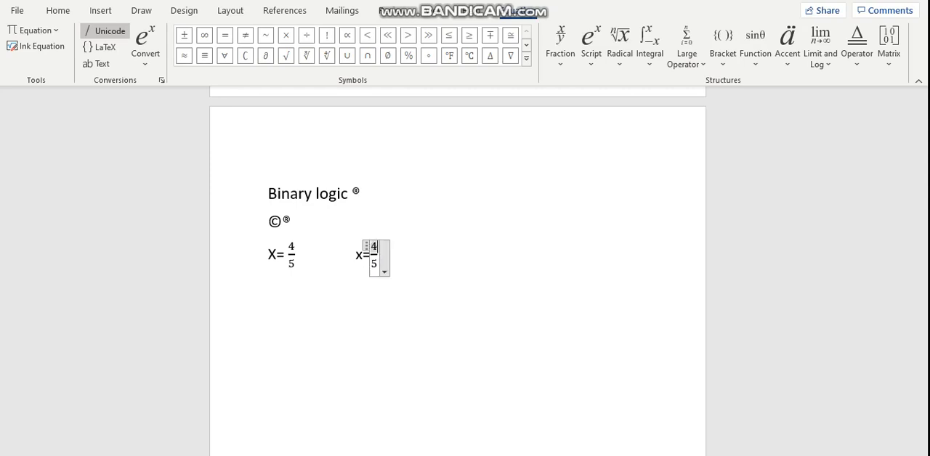
left_click(518, 238)
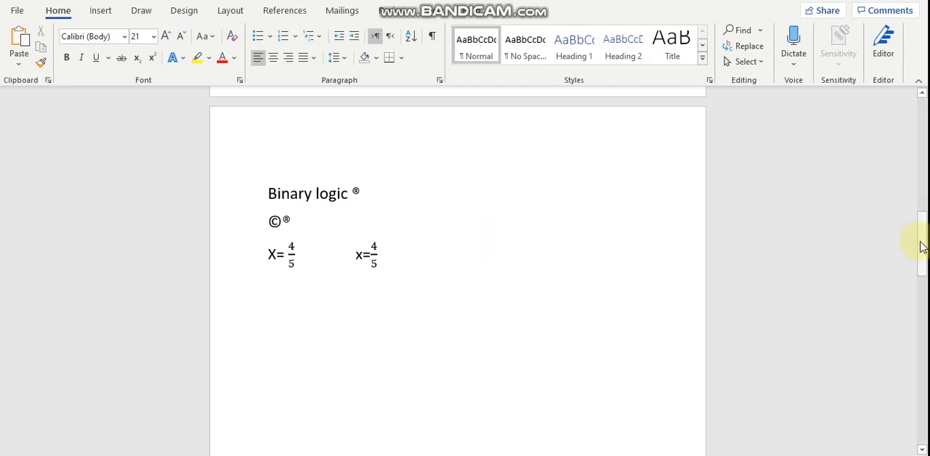
Delete the superscript note reference after "Games" in the modern Olympic Games sentence, leaving the cursor after that word.
left_click_drag(922, 247, 923, 364)
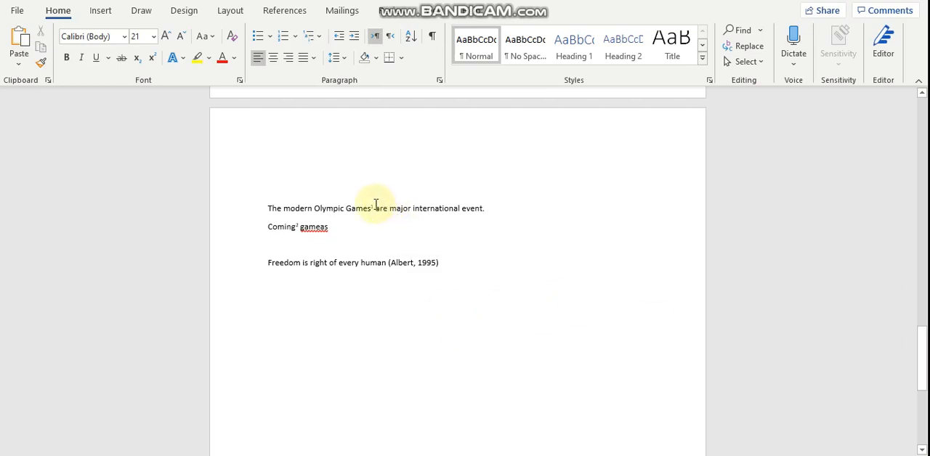
left_click(375, 208)
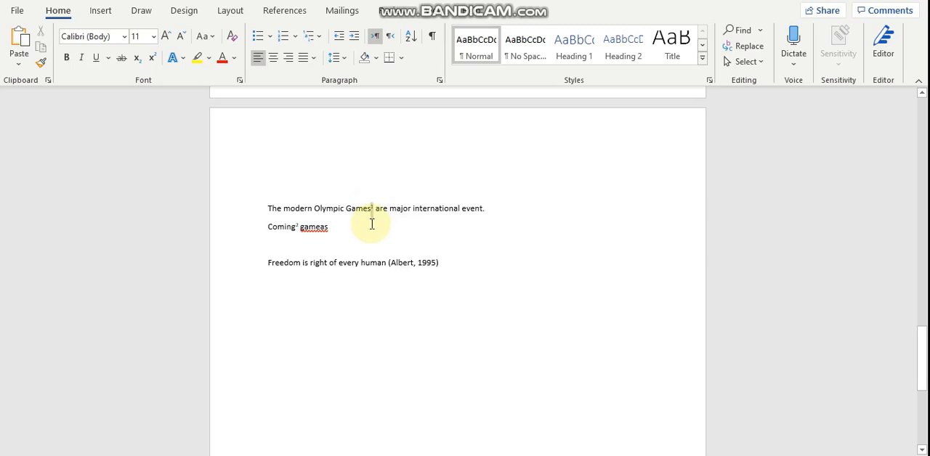
key("BackSpace")
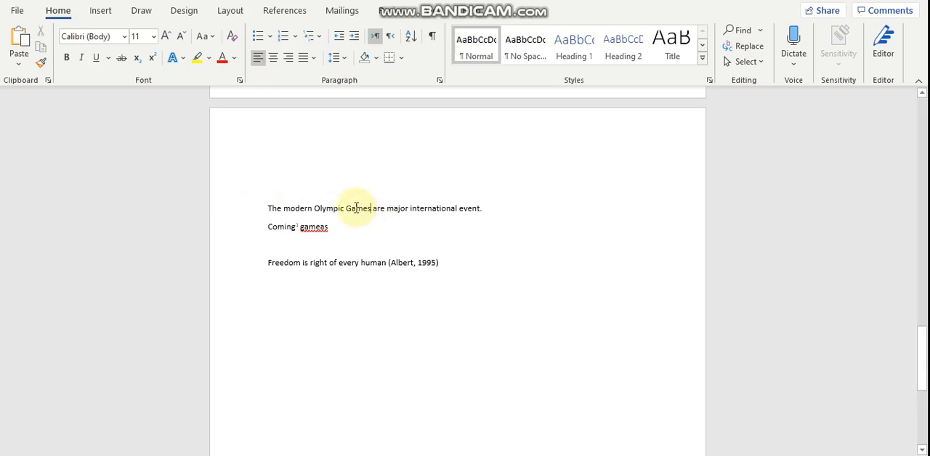
left_click(373, 211)
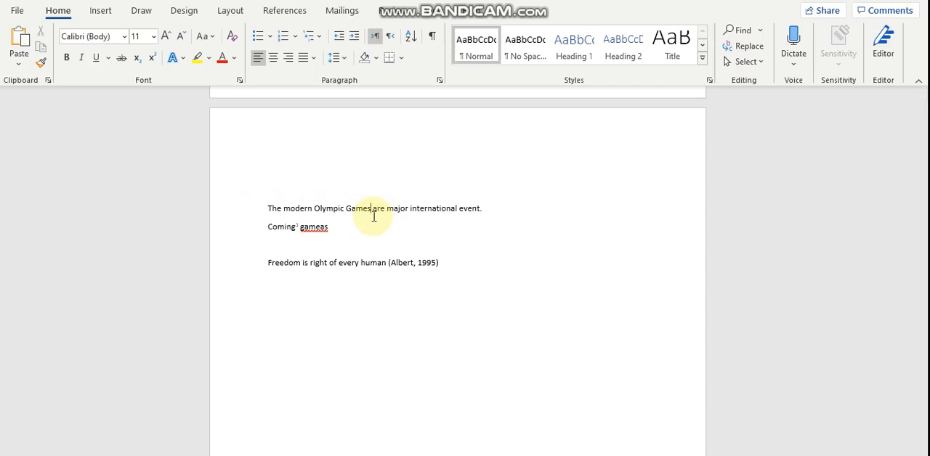
Insert a footnote after "Games" in the modern Olympic Games sentence with the text "Held evry four year".
left_click(275, 14)
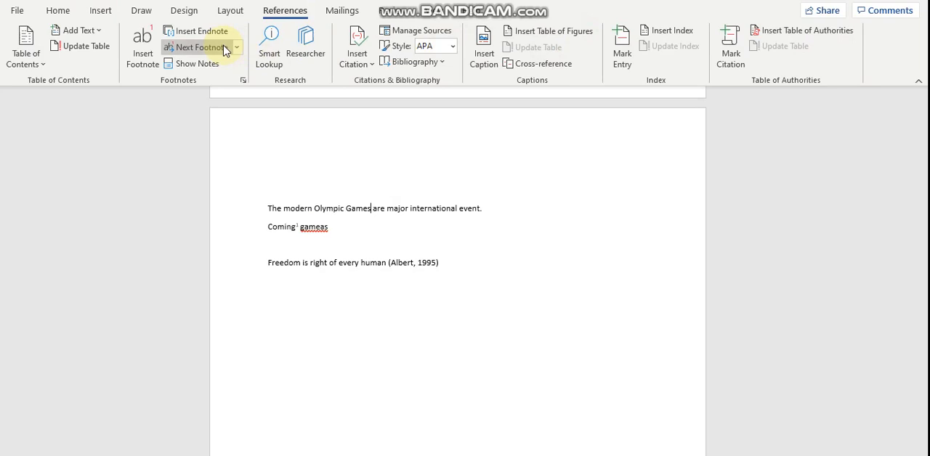
left_click(151, 52)
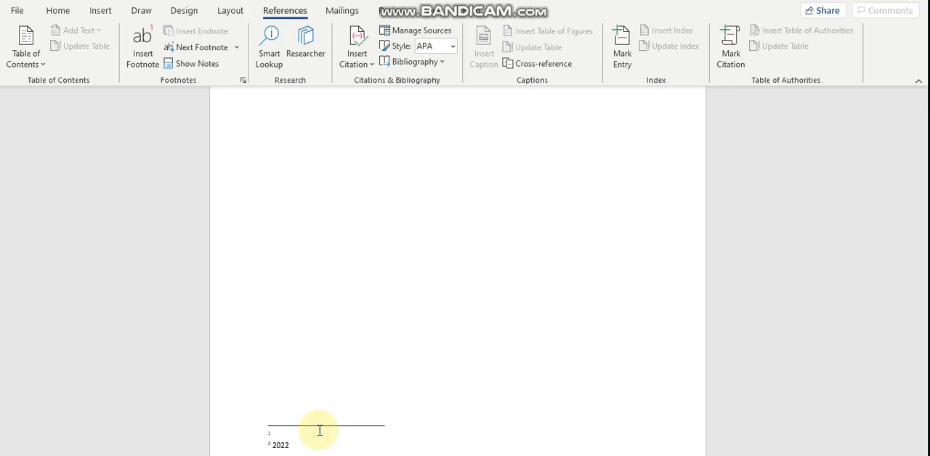
type("Held ")
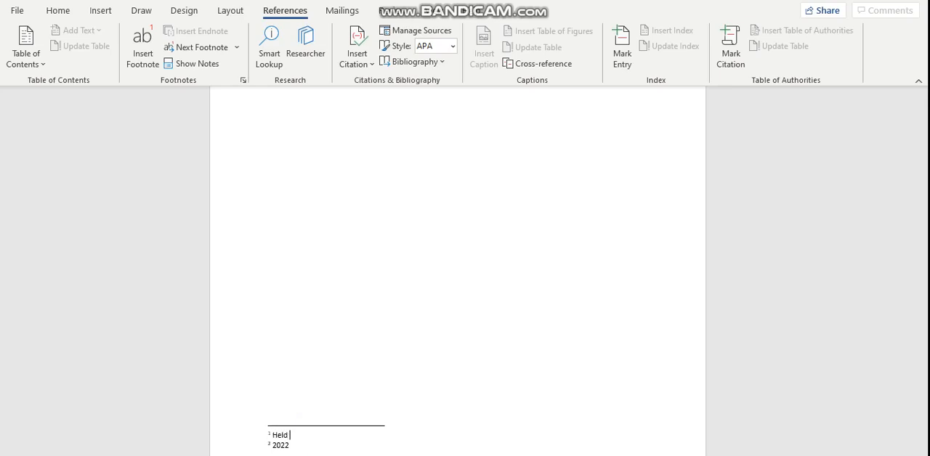
type("evry four year")
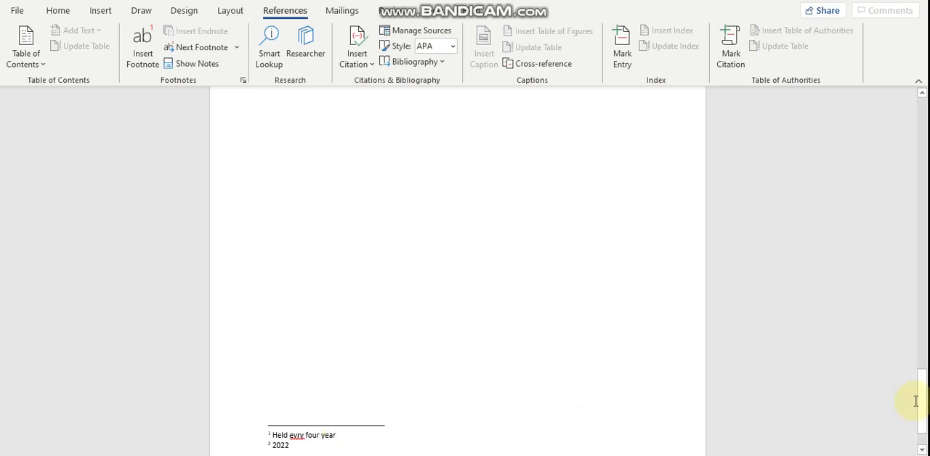
Increase the font size of all the text from the modern Olympic Games sentence through the Freedom sentence by four increments.
left_click_drag(920, 400, 922, 363)
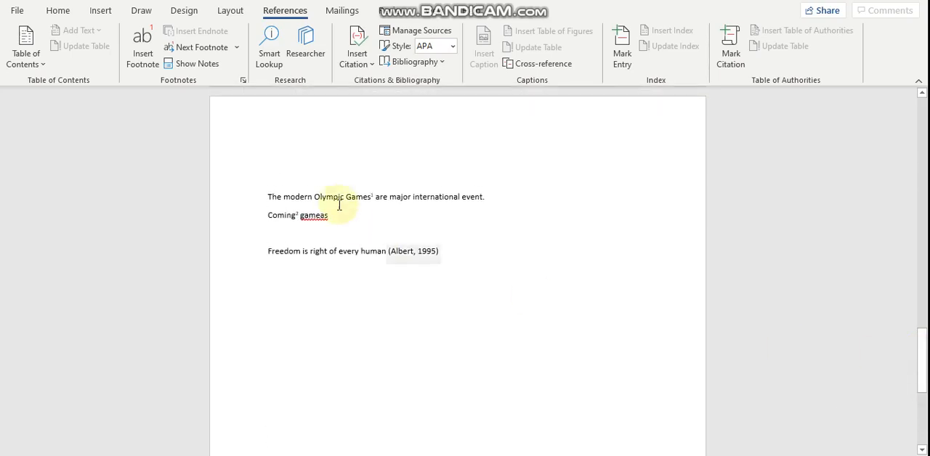
mouse_move(375, 198)
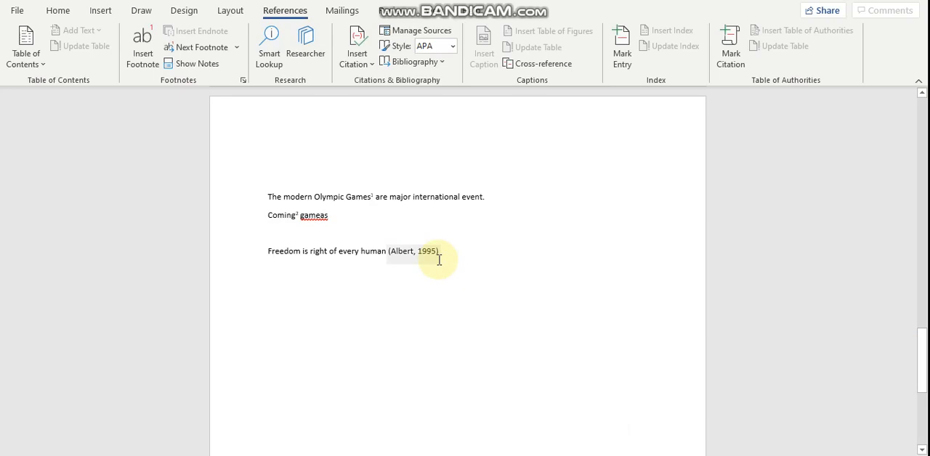
left_click_drag(271, 183, 429, 289)
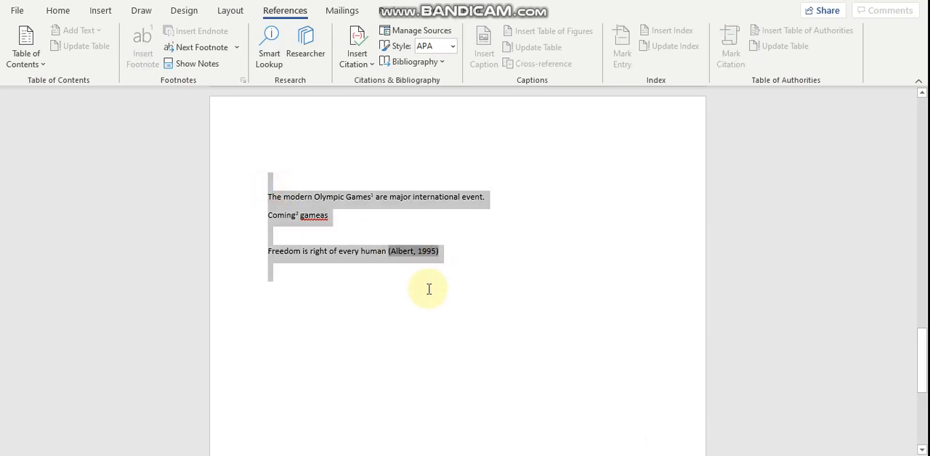
key("ctrl+shift+period")
key("ctrl+shift+period")
key("ctrl+shift+period")
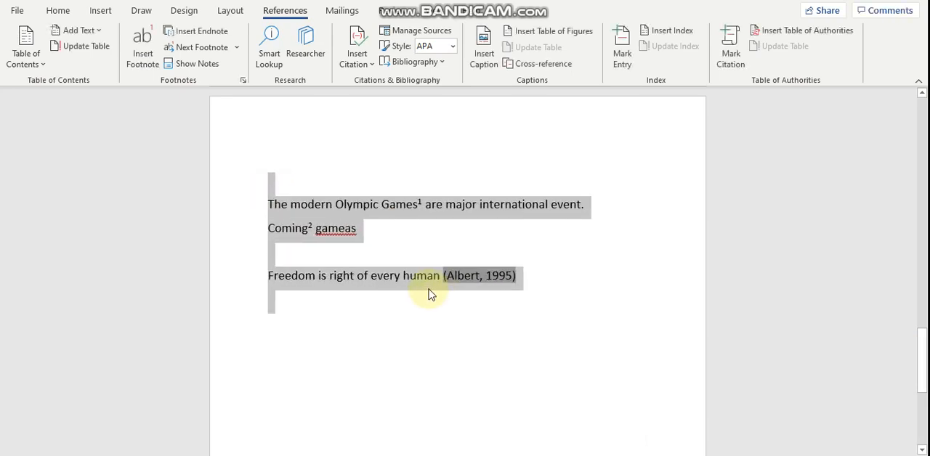
key("ctrl+shift+period")
left_click(484, 264)
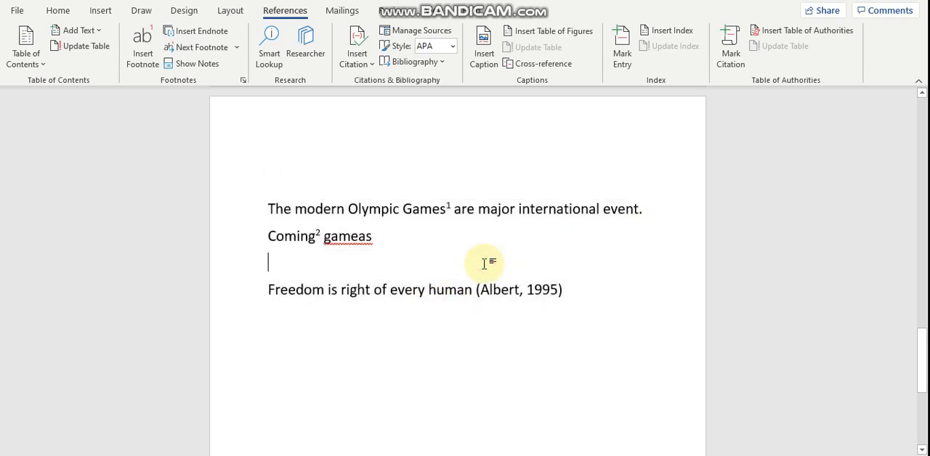
Delete the note reference after "Coming" and insert a new footnote in its place.
left_click_drag(924, 340, 924, 357)
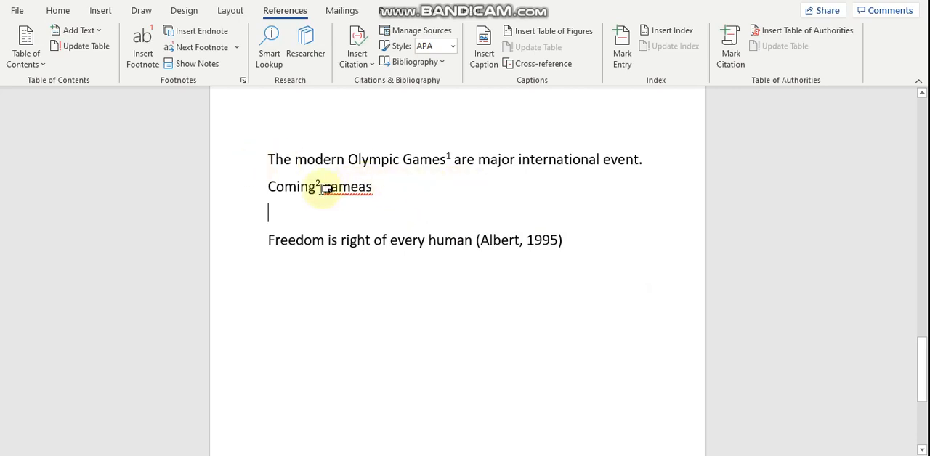
left_click(323, 189)
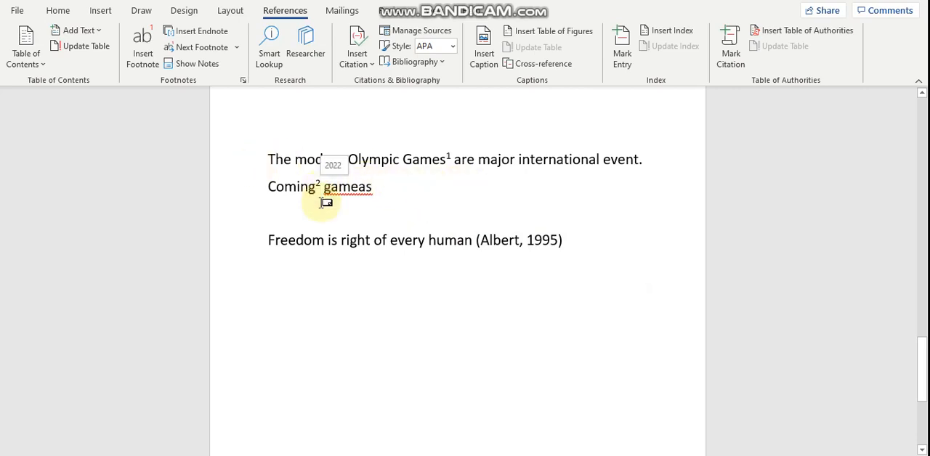
key("BackSpace")
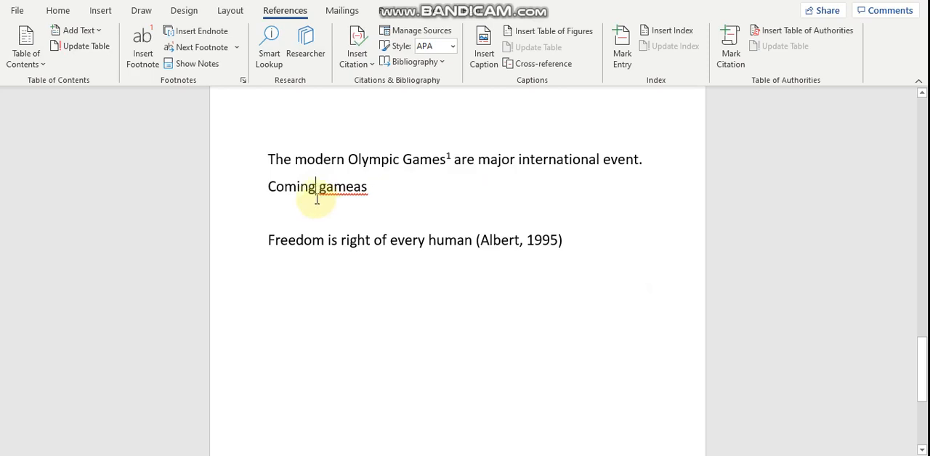
left_click(144, 54)
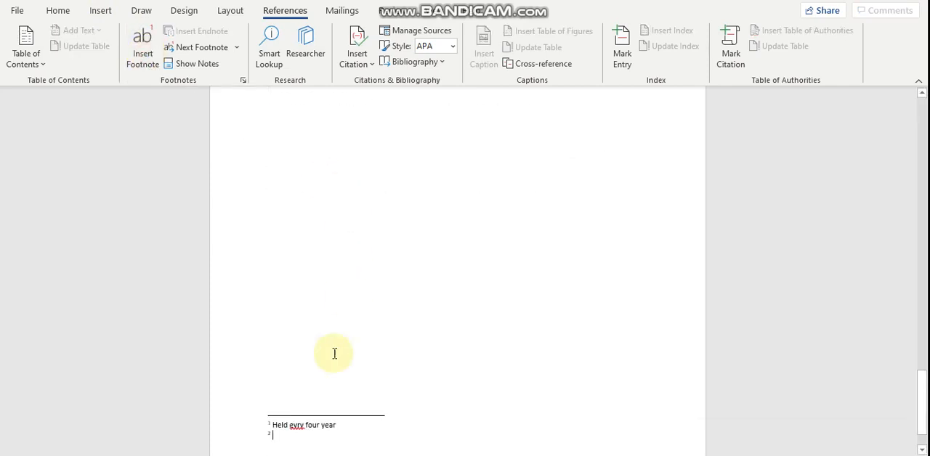
Correct the misspelled word "evry" to "every" in the first footnote.
left_click(298, 425)
right_click(298, 426)
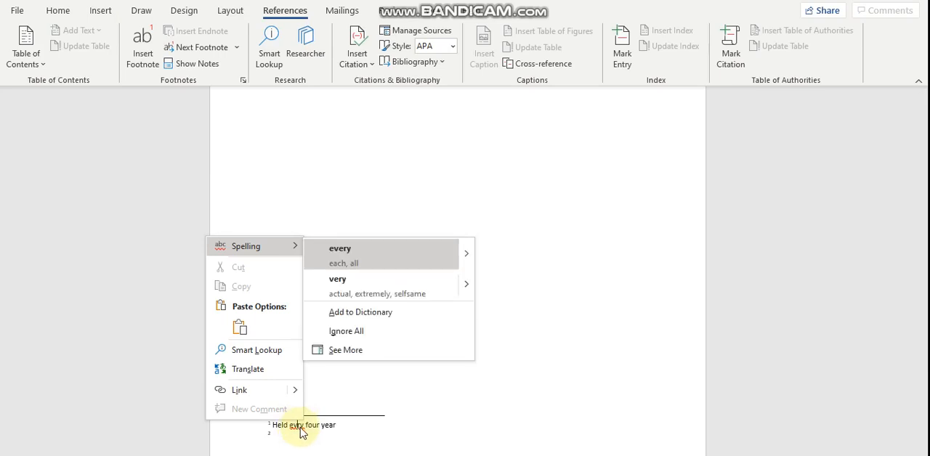
left_click(298, 432)
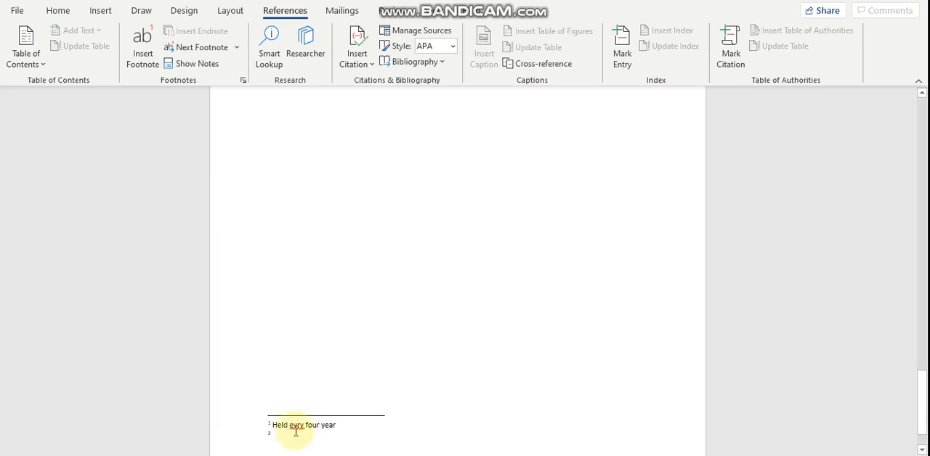
Enter "Will be held in 2022" as the second footnote's text, then return to the line with "Coming" in the body.
left_click(292, 438)
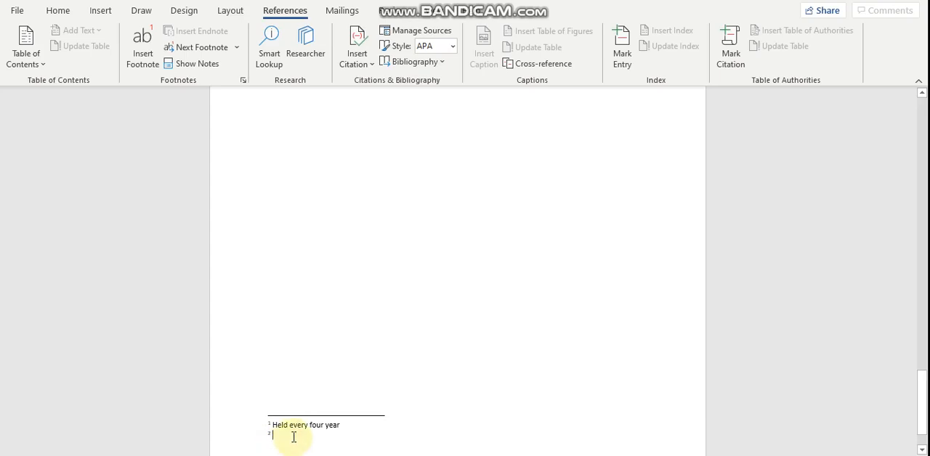
type("Will be h")
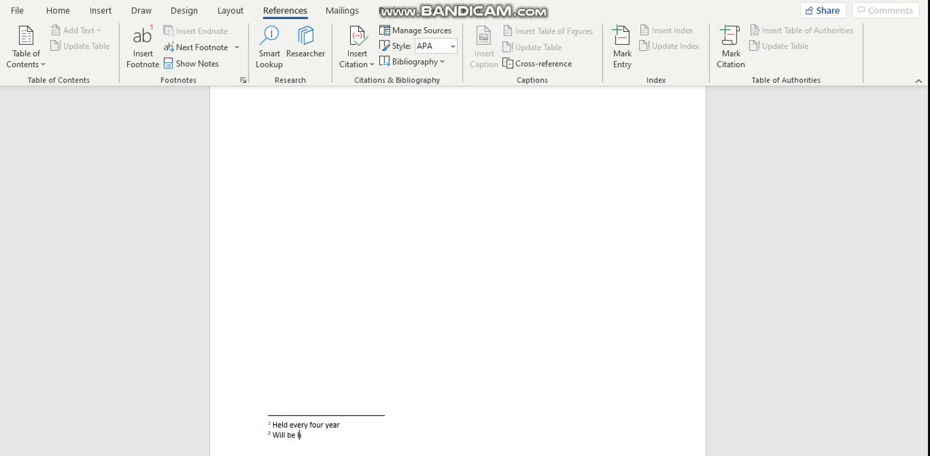
type("eld in 2022")
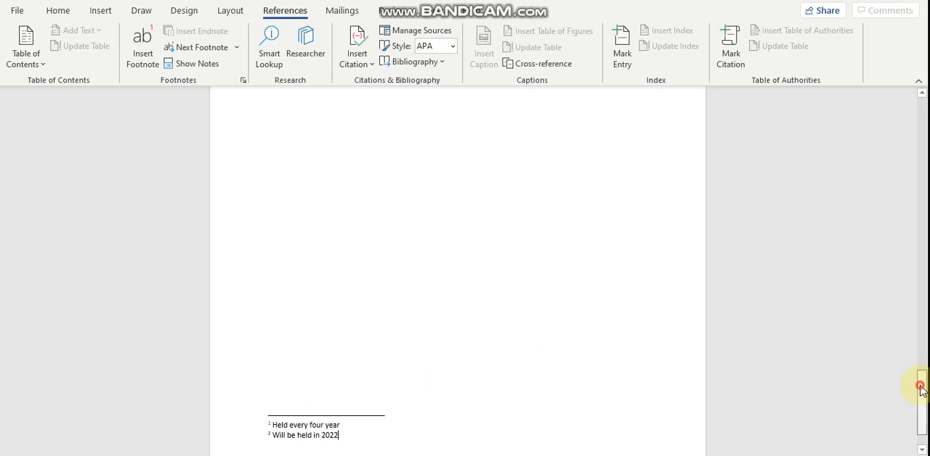
left_click_drag(923, 385, 923, 356)
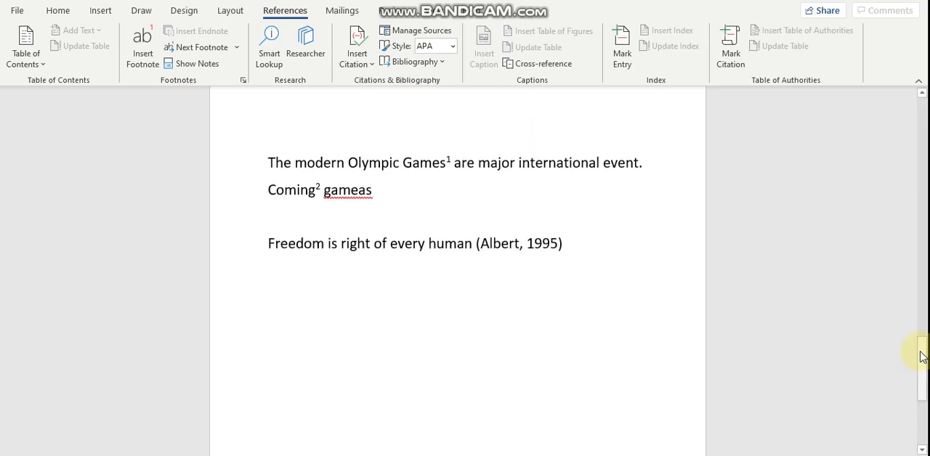
left_click(383, 196)
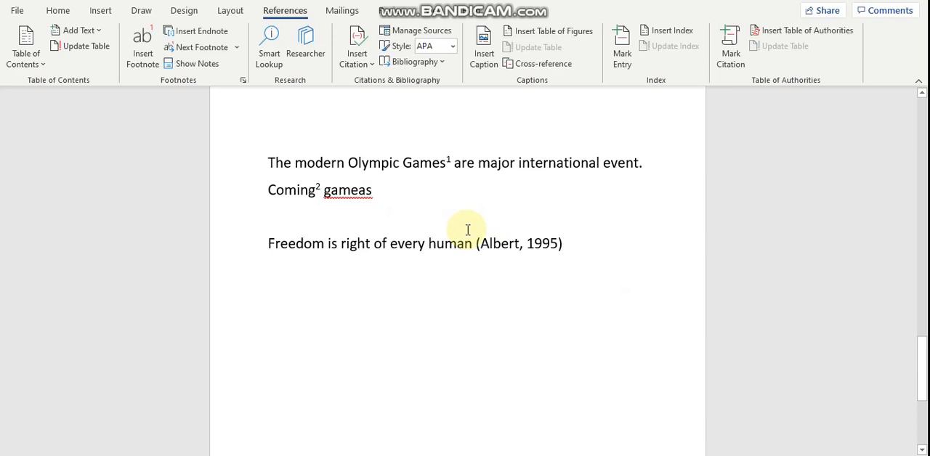
Add the sentence "Freeedon is right of every human" below the cited Freedom sentence, leaving an empty line between them.
left_click(582, 251)
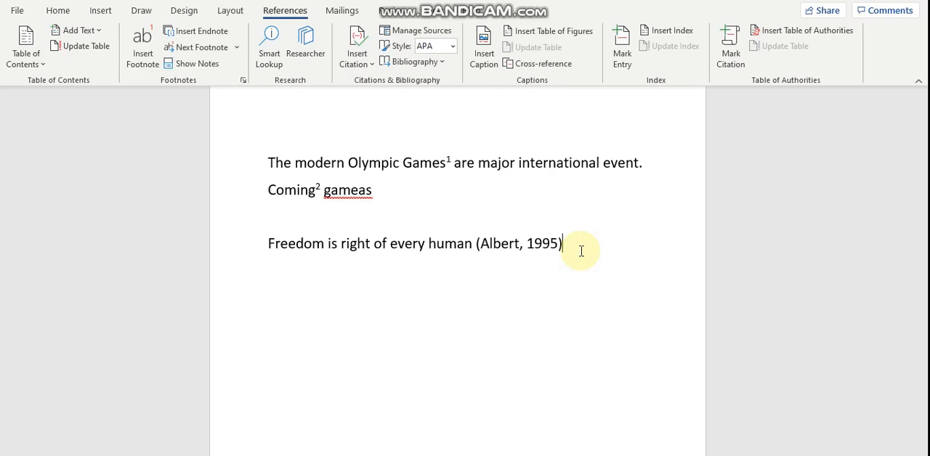
key("Return")
type("freee")
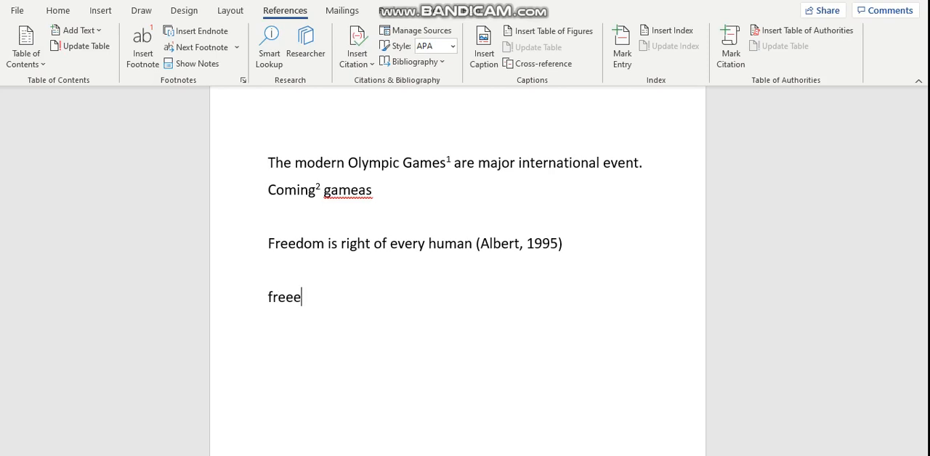
type("don is ")
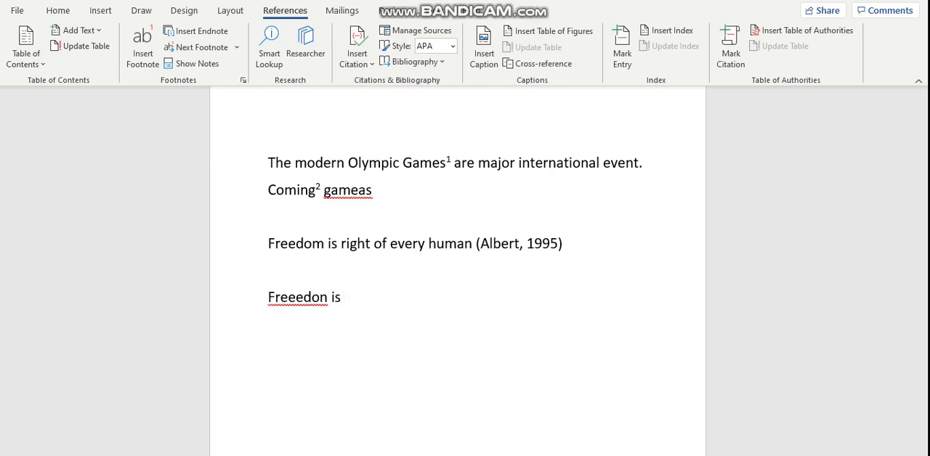
type("right of every human")
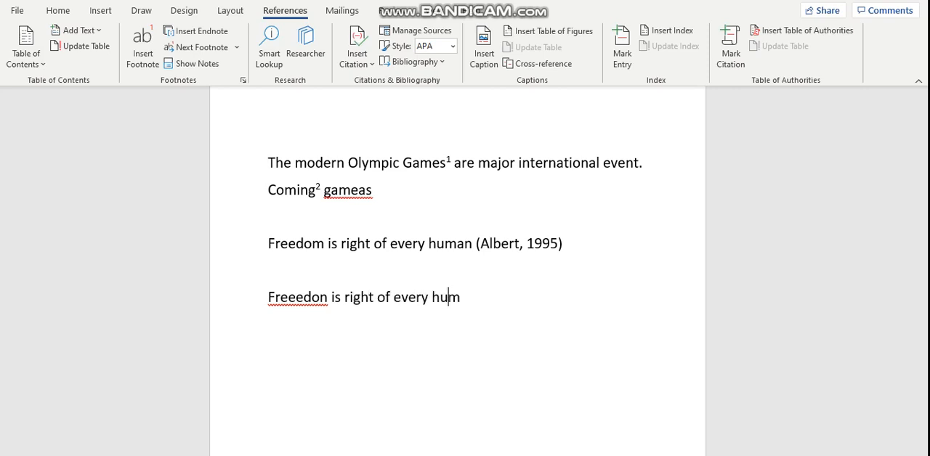
Change the last letter of "Freeedon" to "m" in the new sentence.
left_click(328, 299)
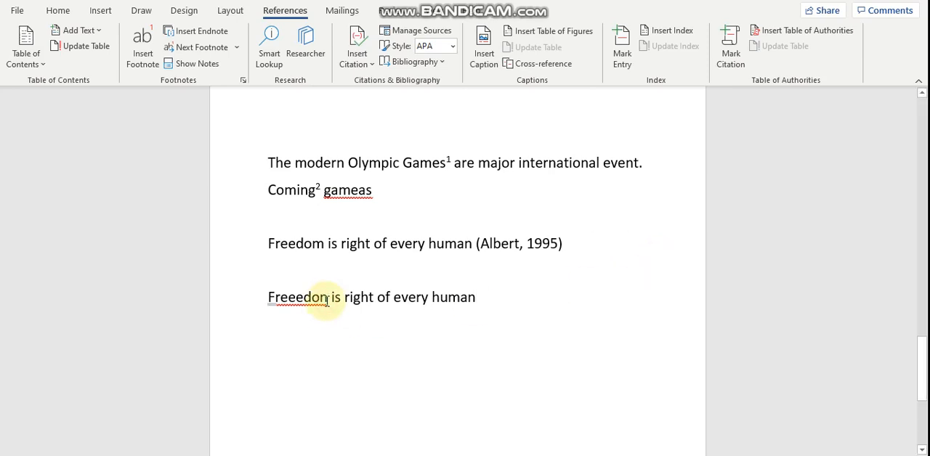
key("BackSpace")
type("m")
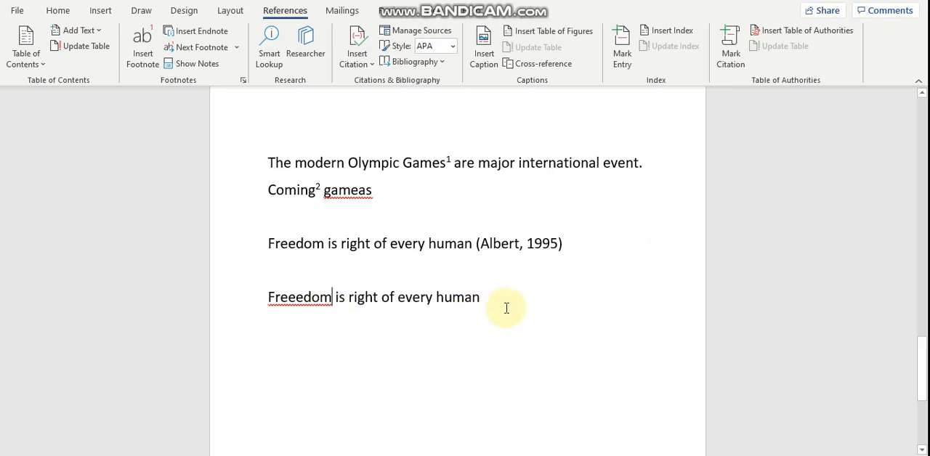
Start a new citation source at the end of the second Freedom sentence, browse the source types and keep Book.
left_click(501, 305)
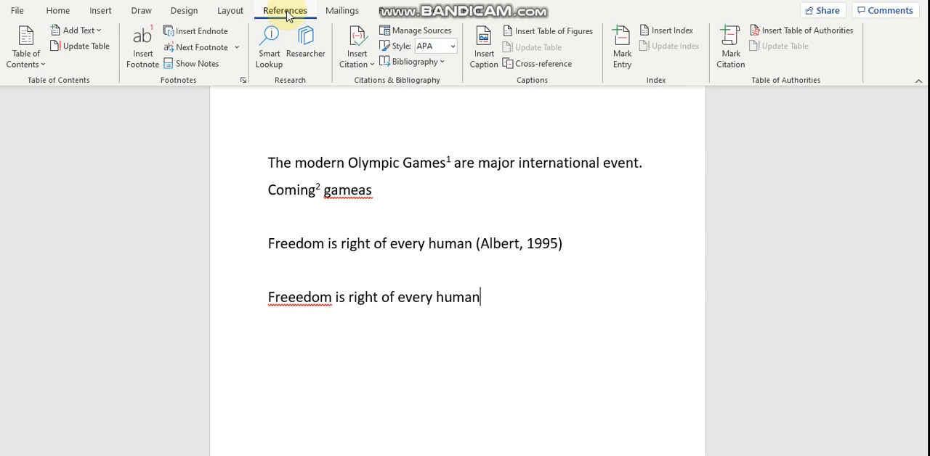
left_click(364, 49)
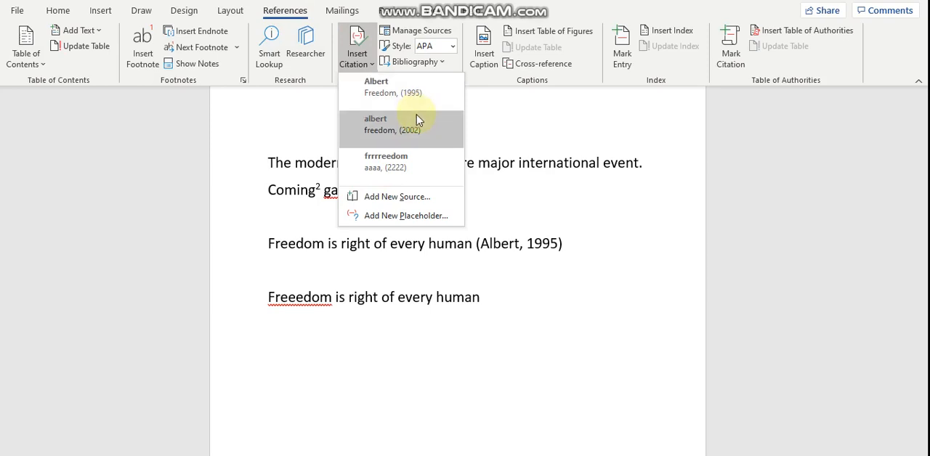
left_click(417, 197)
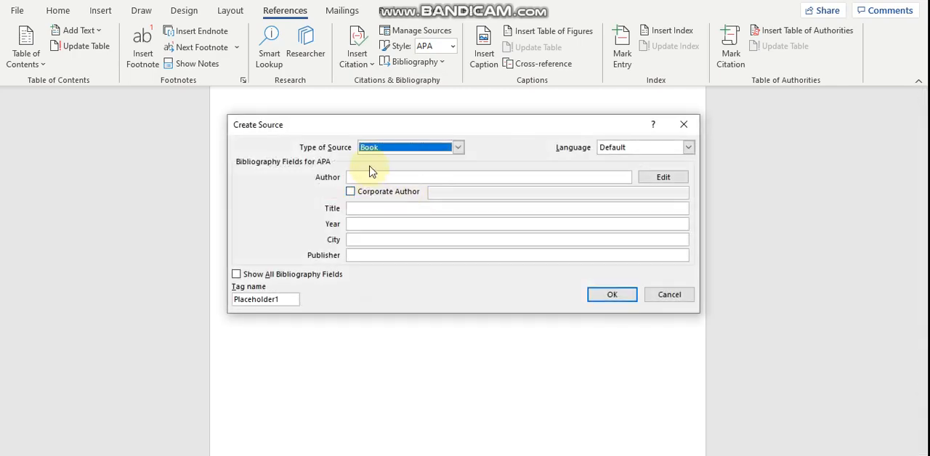
left_click(369, 175)
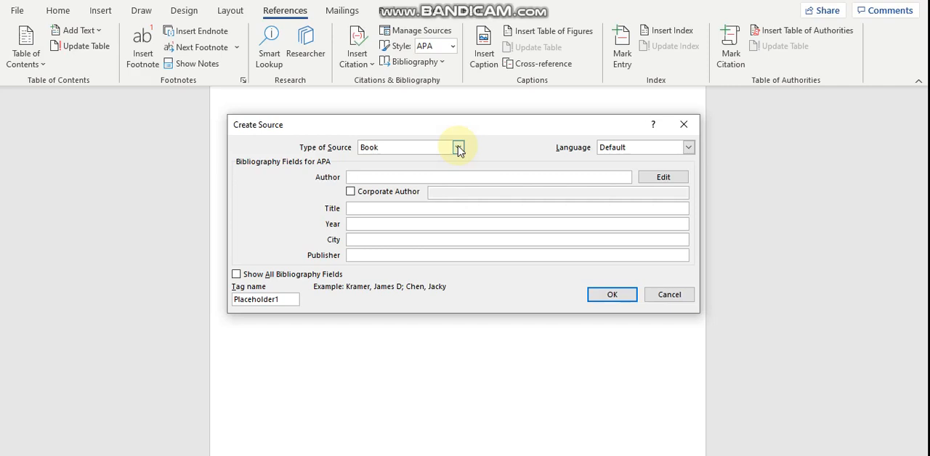
left_click(459, 149)
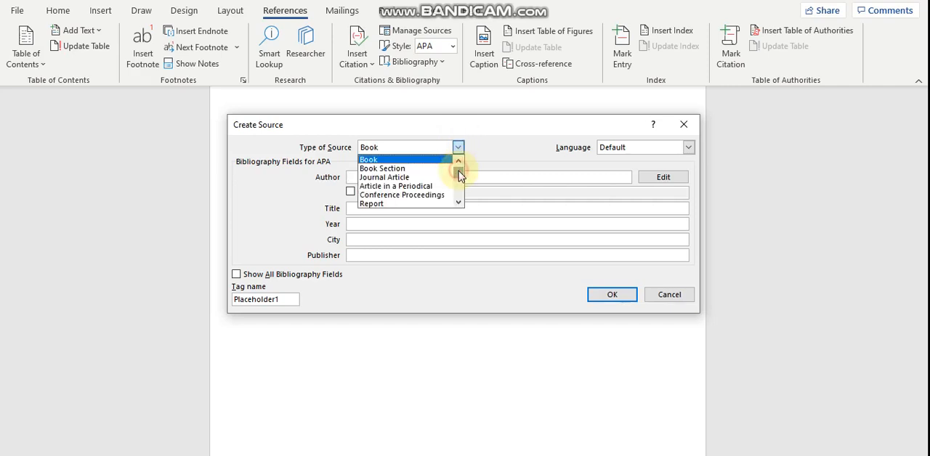
left_click_drag(458, 171, 459, 180)
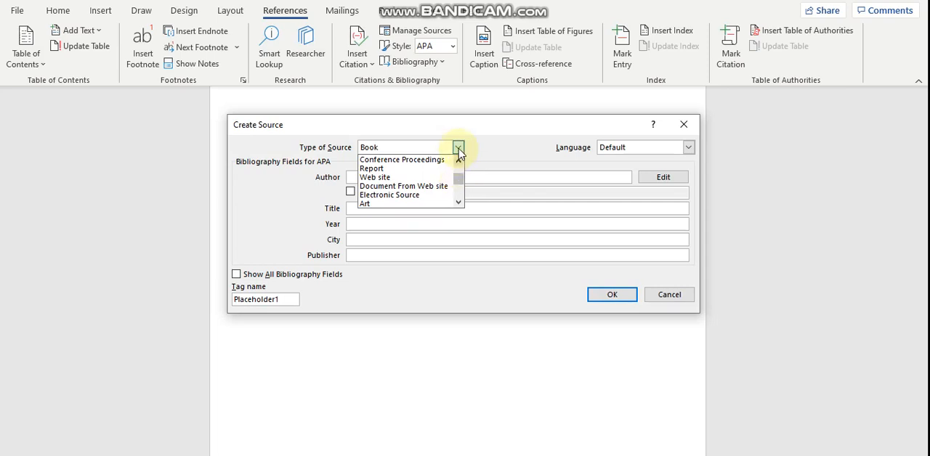
left_click(459, 148)
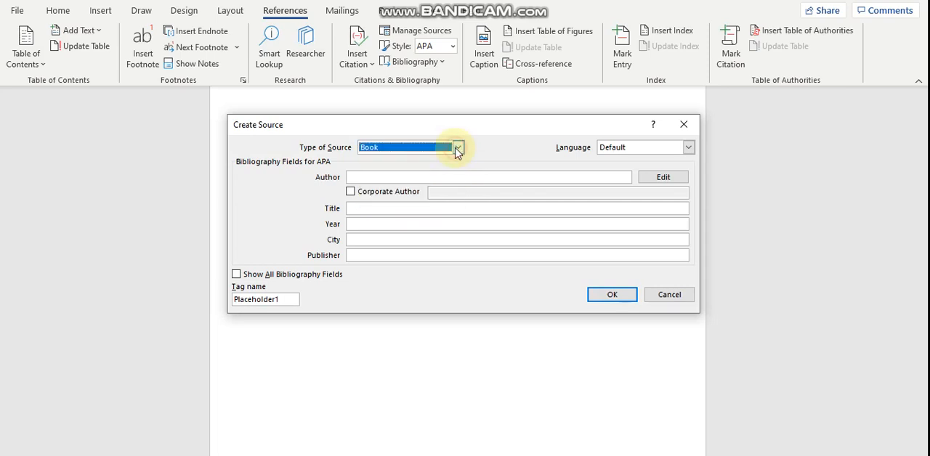
Fill in the author's name, the title "freedom" and the year 1995 for the new book source.
left_click(422, 176)
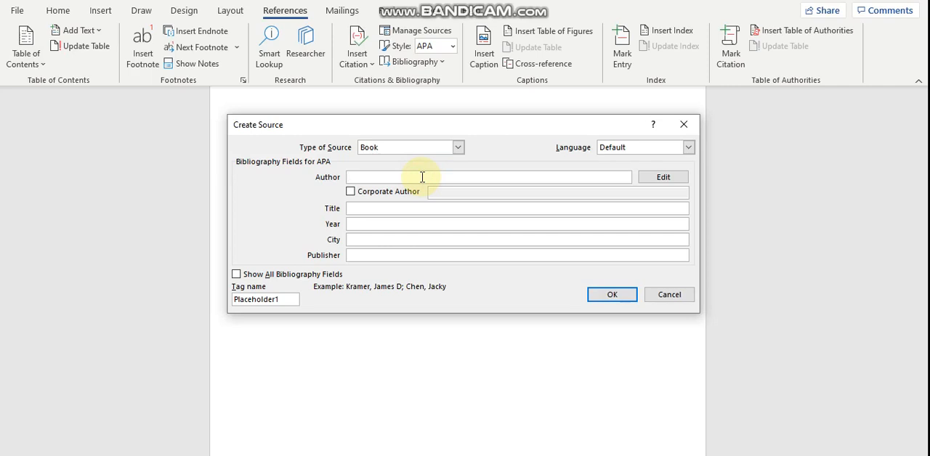
type("ALbert")
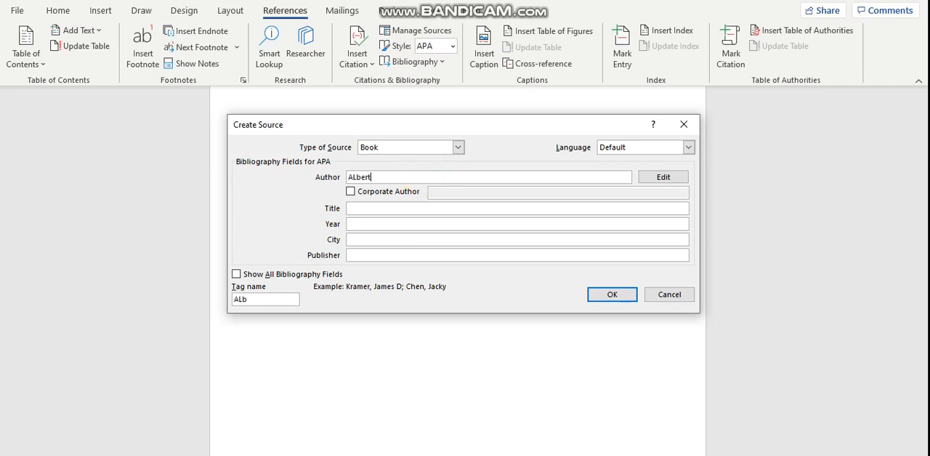
left_click(413, 209)
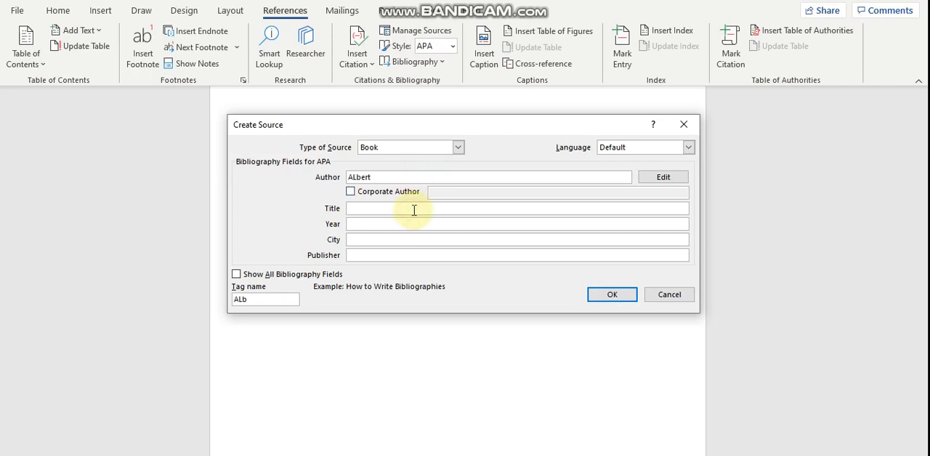
type("free")
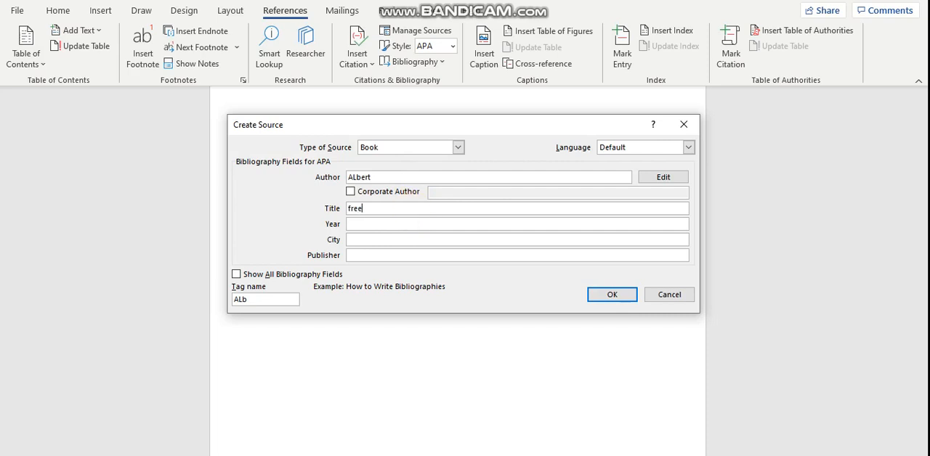
type("dom")
left_click(383, 226)
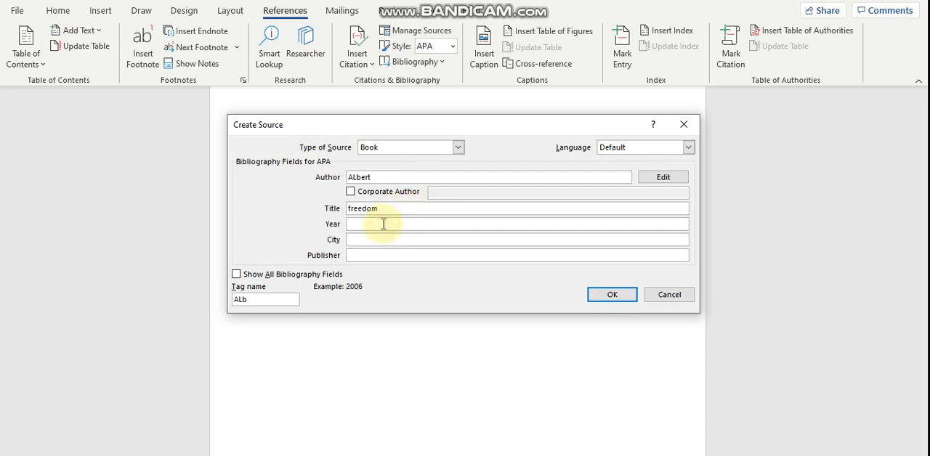
type("1995")
Set the source's city to "new York" and publisher to "xyz", and insert the citation.
left_click(377, 239)
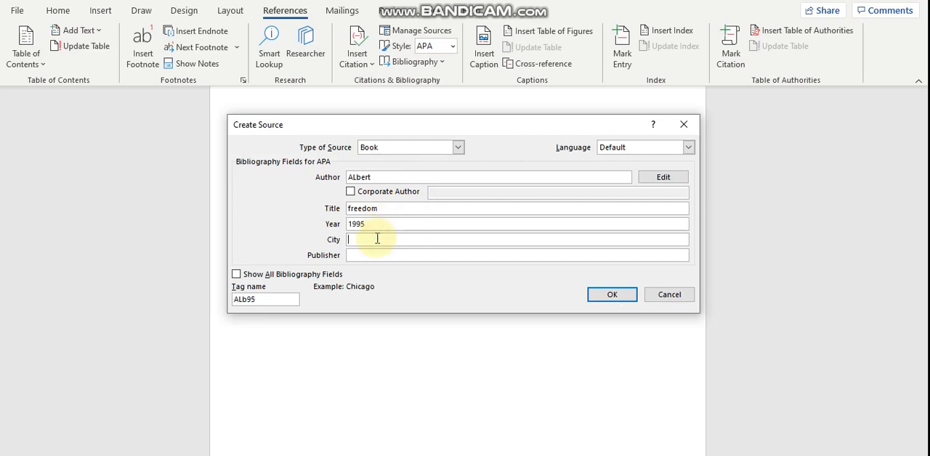
type("Yorl")
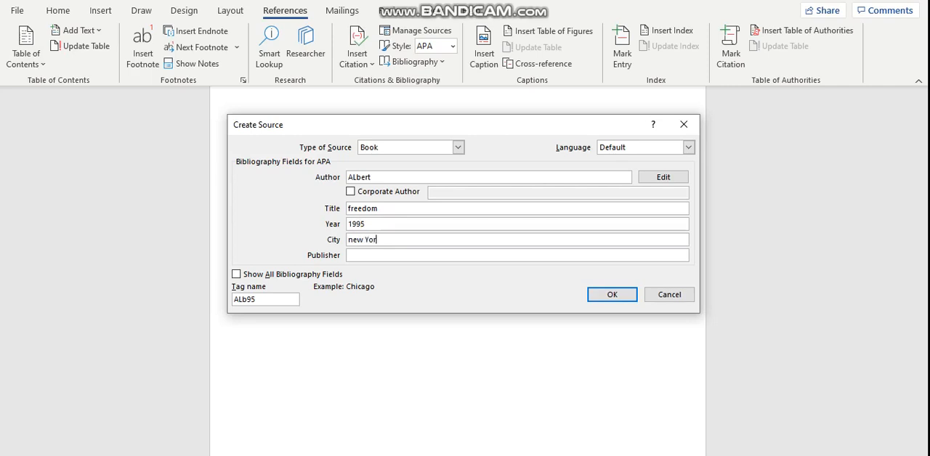
key("BackSpace")
type("k")
left_click(380, 254)
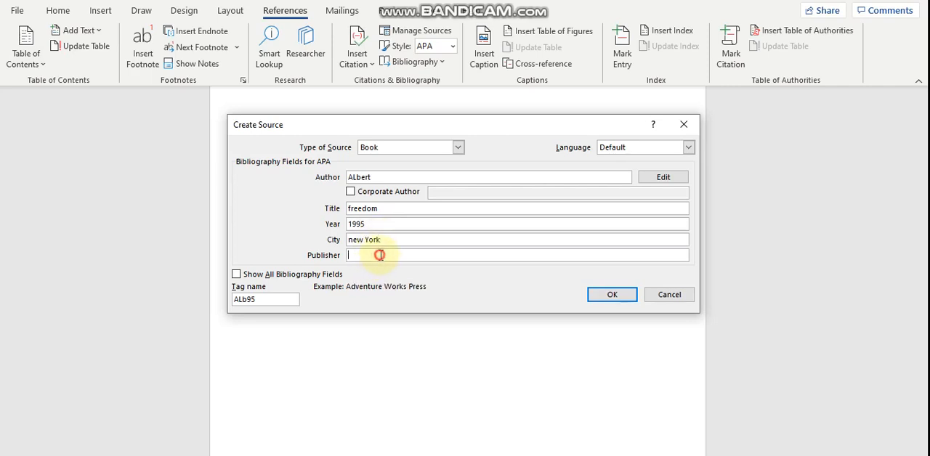
type("xyz")
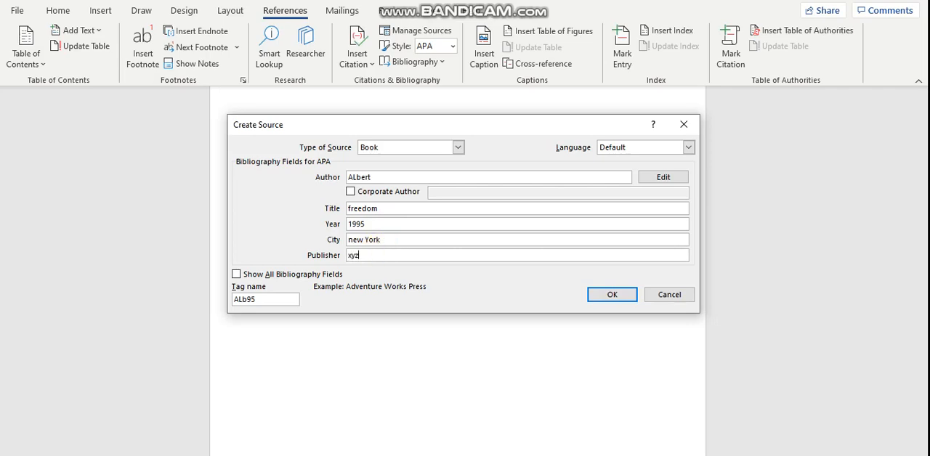
left_click(611, 295)
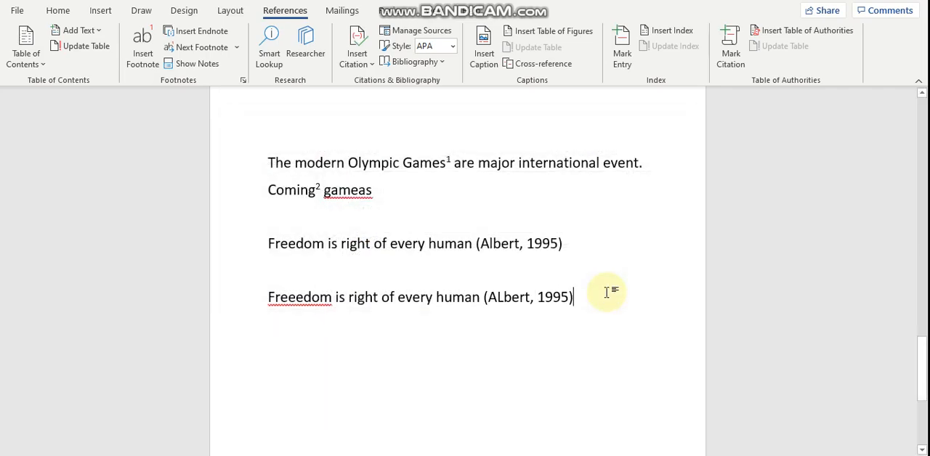
Examine the new citation's field in the second Freedom sentence and the footnotes at the end of the page.
left_click(503, 295)
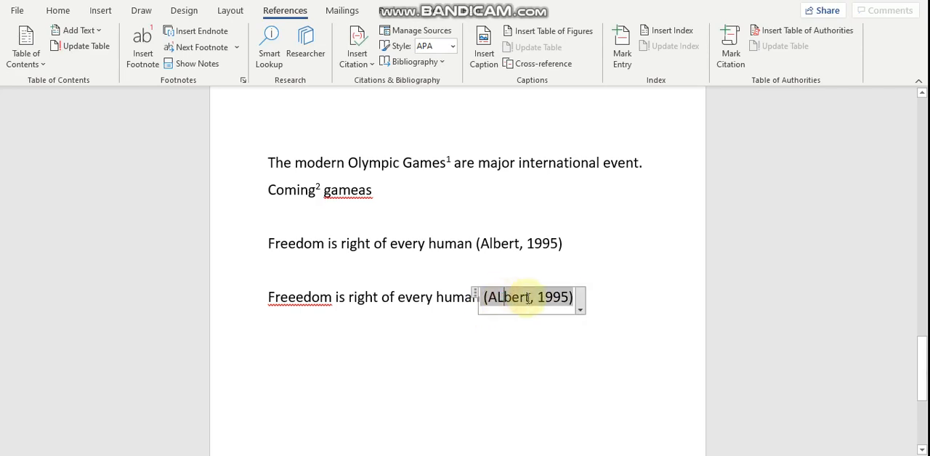
left_click(590, 298)
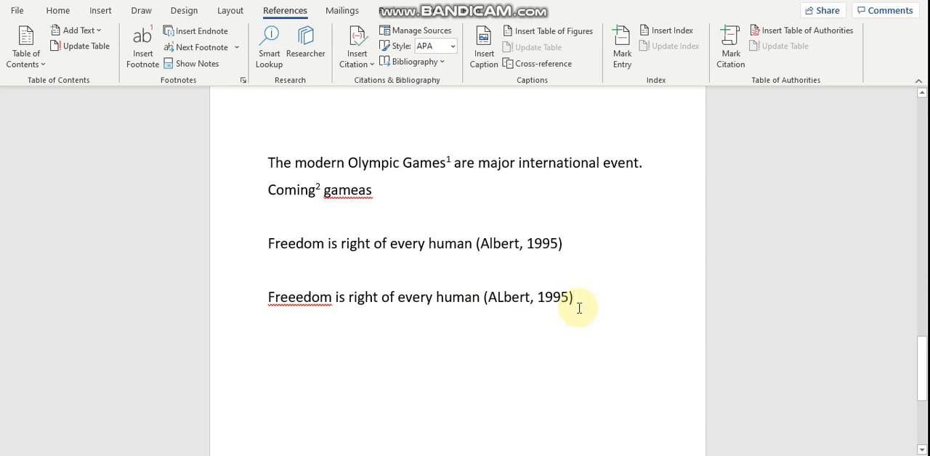
left_click(921, 349)
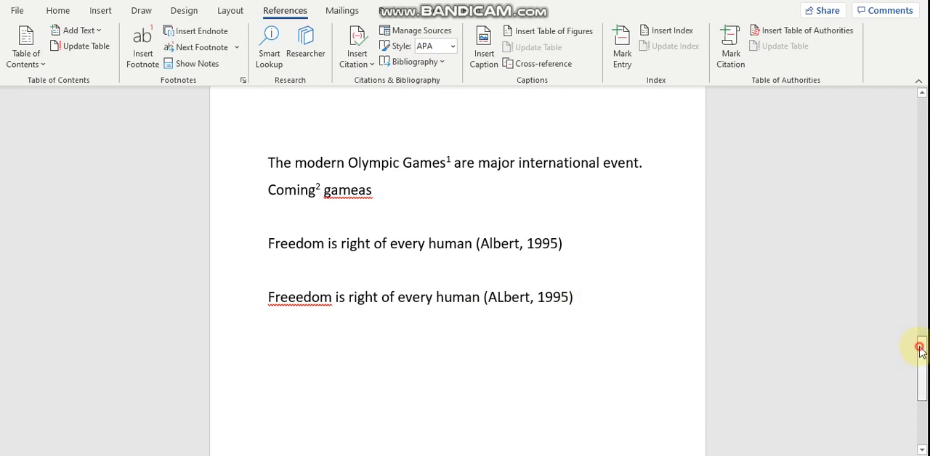
left_click_drag(921, 349, 923, 379)
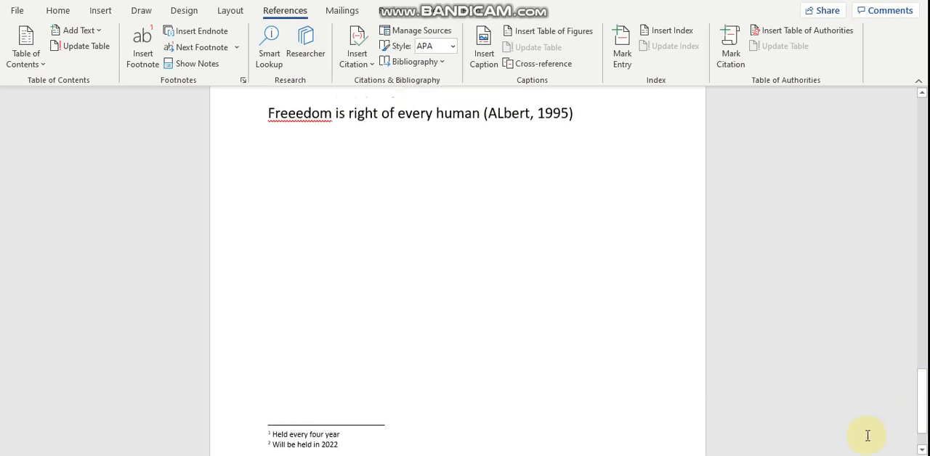
scroll(458, 271, "down", 2)
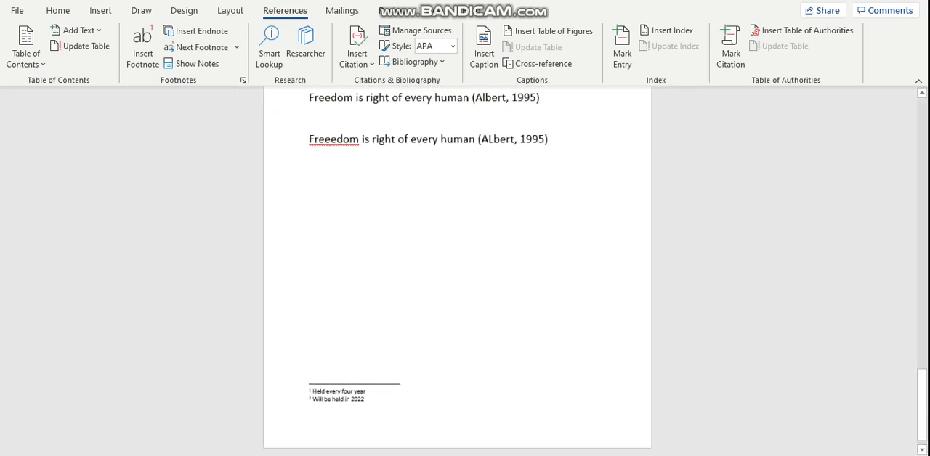